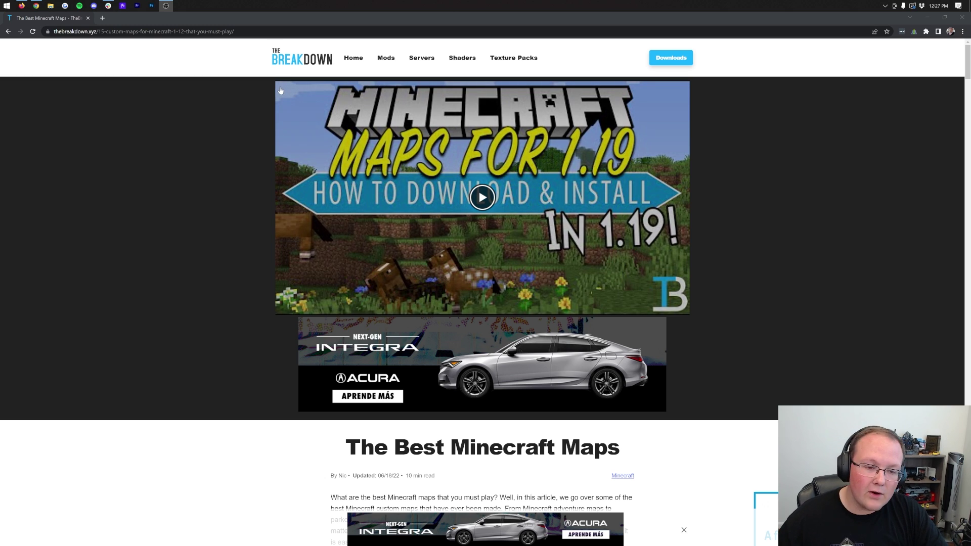
scroll(207, 116, "down", 9)
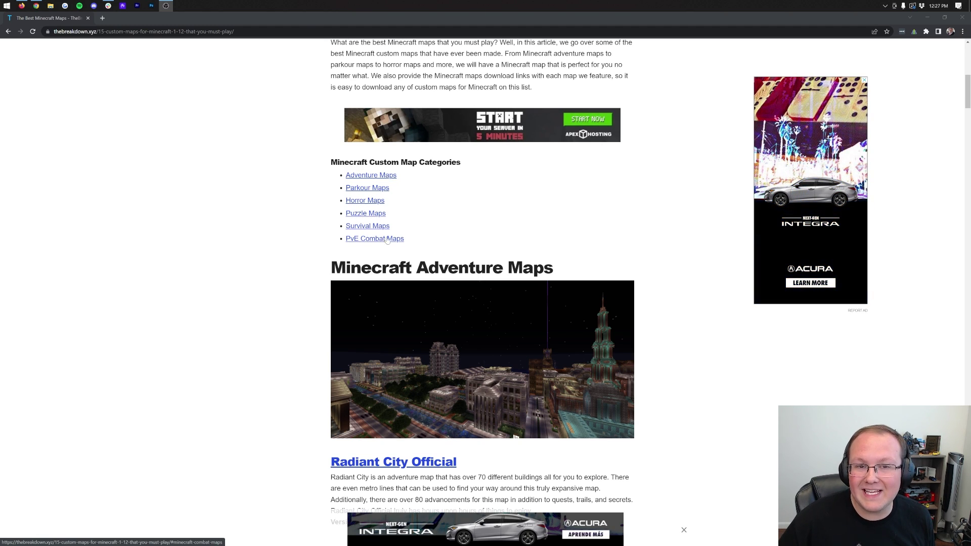
scroll(446, 219, "up", 9)
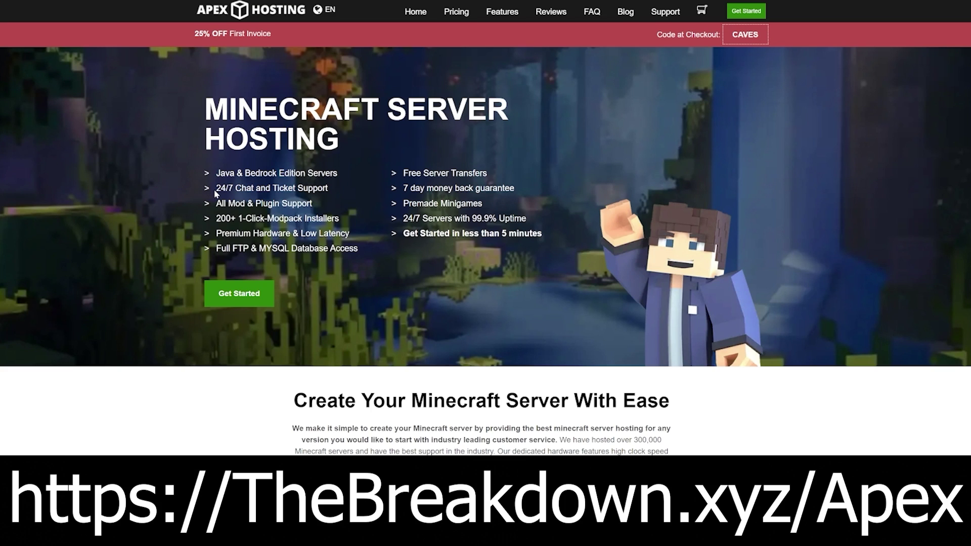
left_click_drag(215, 193, 349, 234)
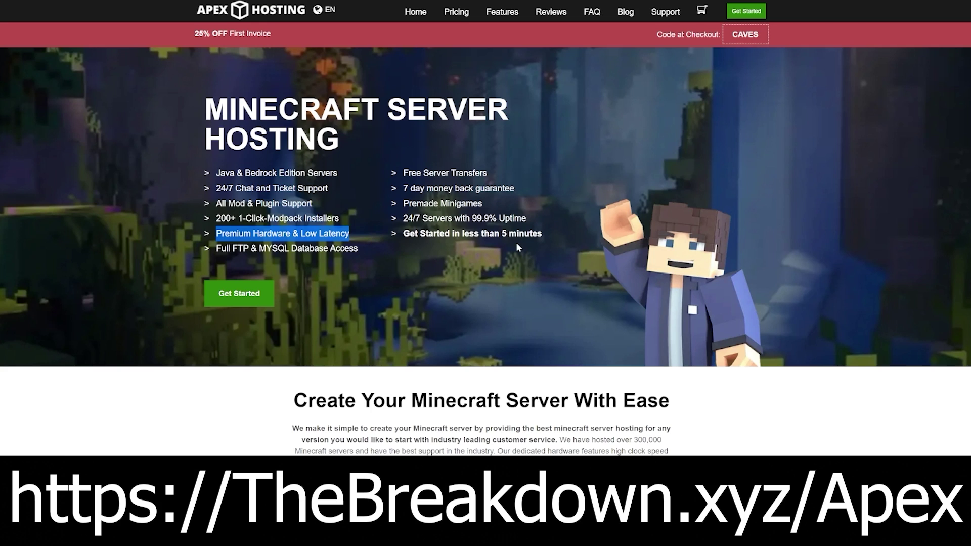
left_click_drag(403, 233, 541, 234)
scroll(368, 221, "down", 6)
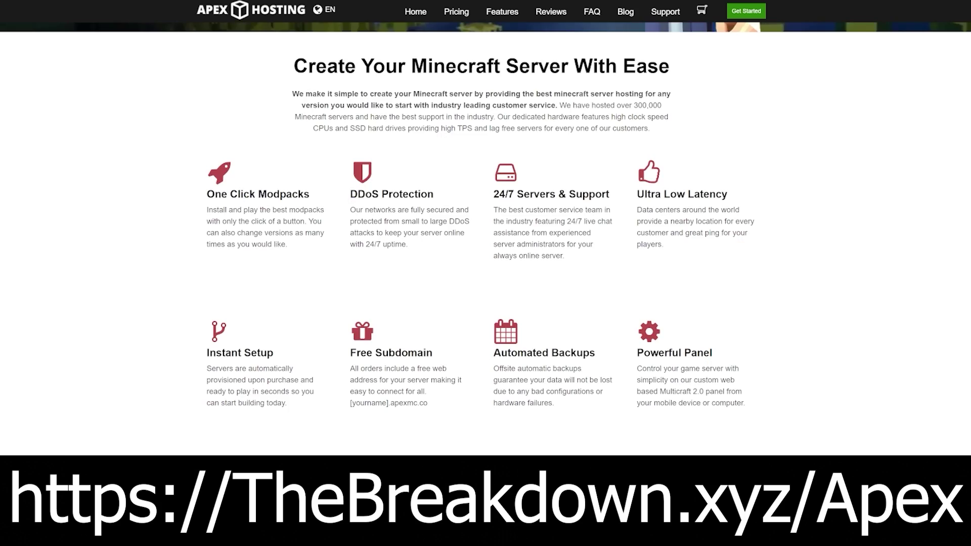
left_click_drag(350, 221, 372, 233)
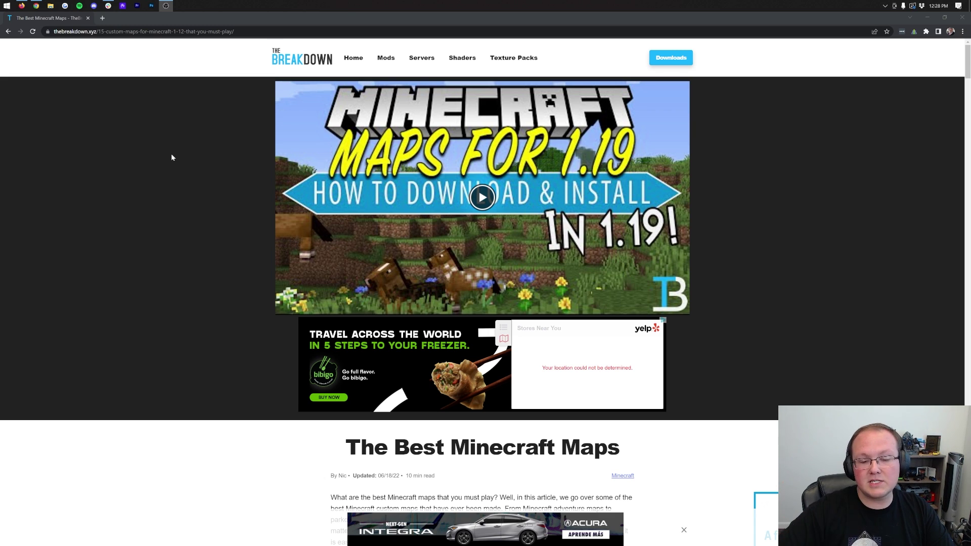
Step: Look through the Best Minecraft Maps article, examining its map categories and the listed adventure maps with their versions
scroll(213, 137, "down", 3)
scroll(214, 122, "up", 2)
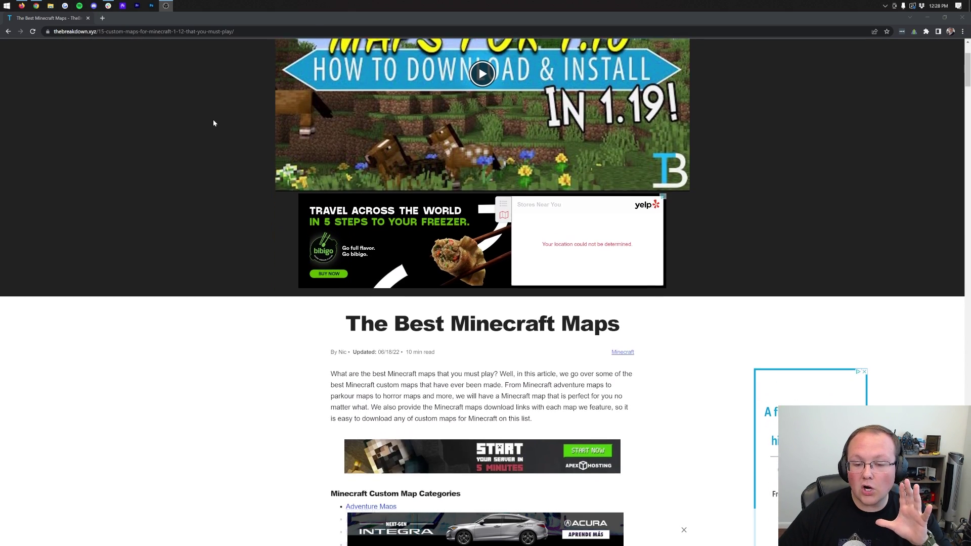
scroll(213, 123, "down", 4)
scroll(214, 123, "down", 2)
scroll(214, 128, "down", 4)
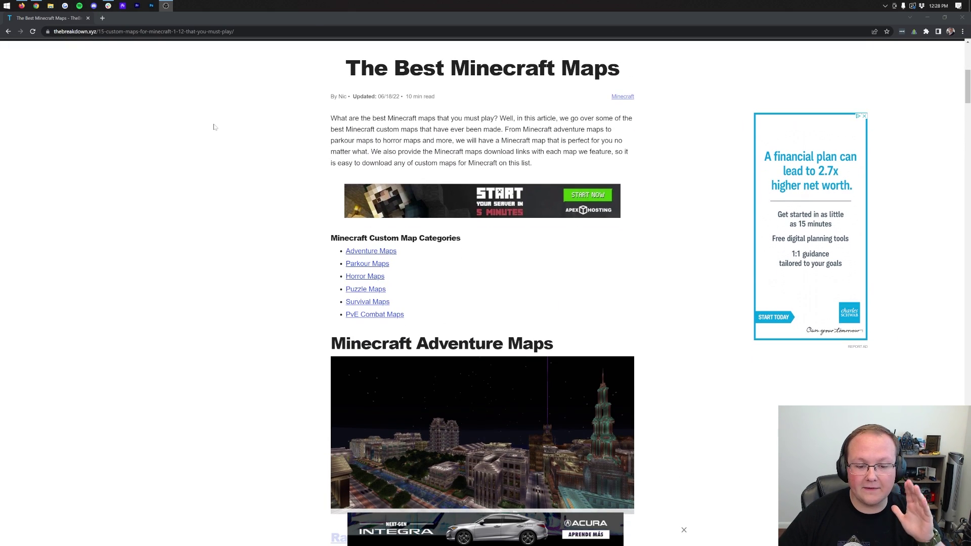
scroll(215, 128, "down", 3)
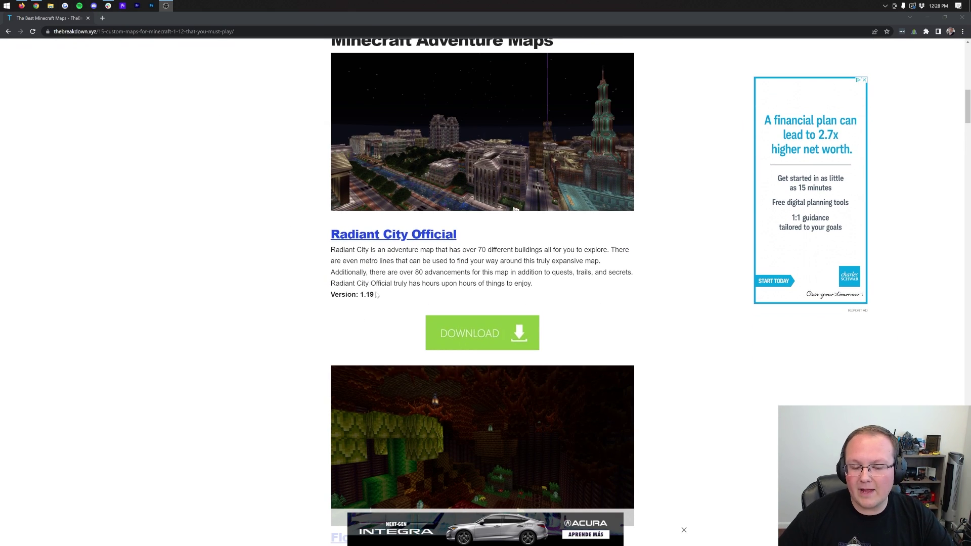
scroll(376, 295, "down", 8)
scroll(375, 295, "up", 7)
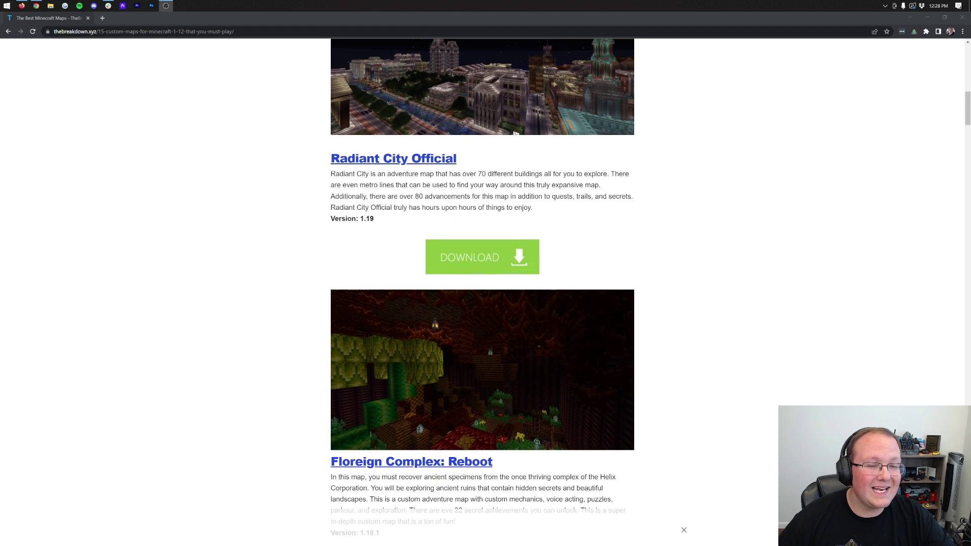
scroll(483, 293, "up", 7)
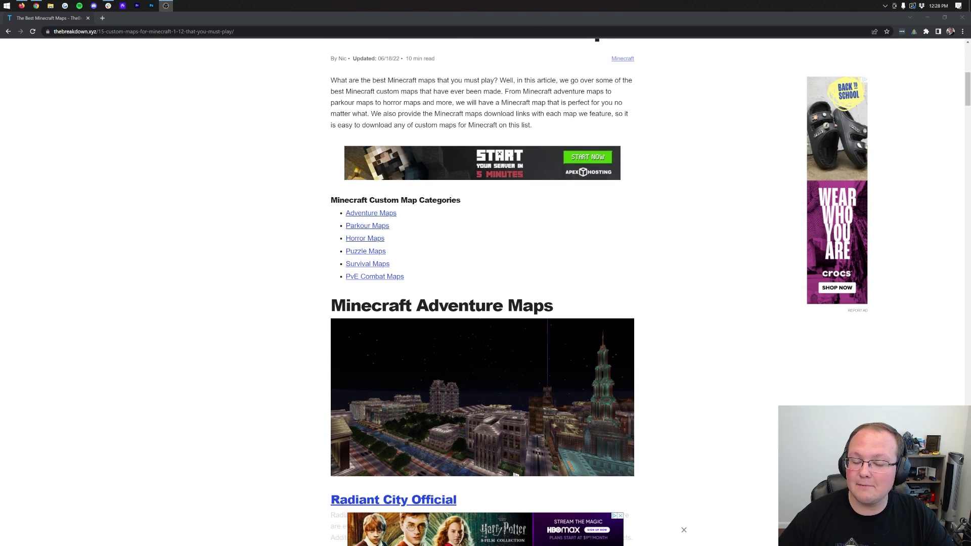
Step: Go to the article's Puzzle Maps section and open the download page of A Gift For Allay in a new tab
left_click(373, 266)
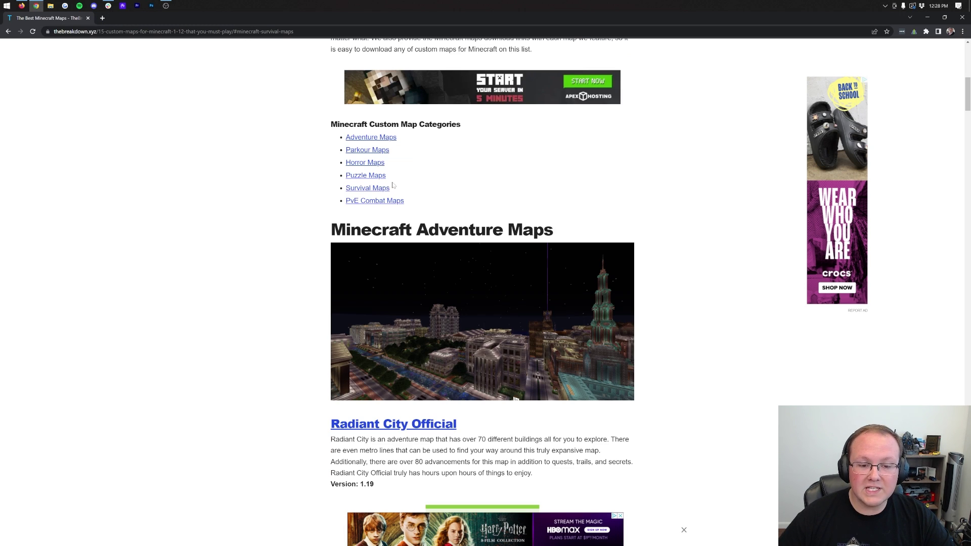
left_click(366, 215)
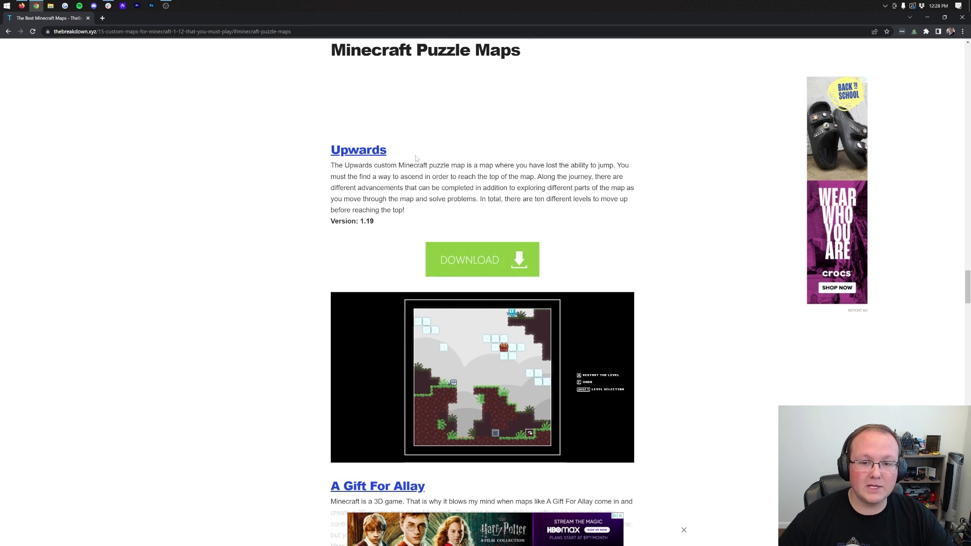
scroll(459, 208, "down", 5)
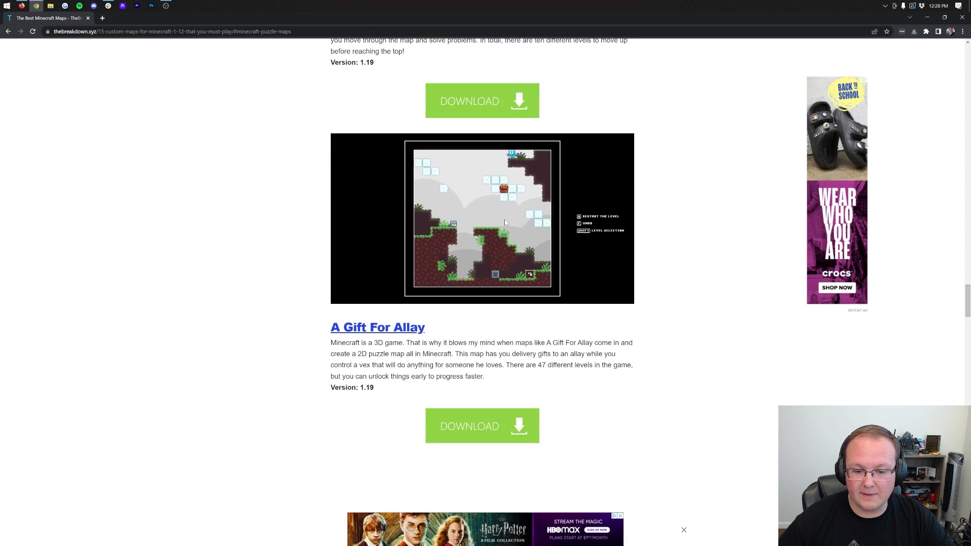
scroll(496, 136, "up", 3)
scroll(521, 86, "down", 3)
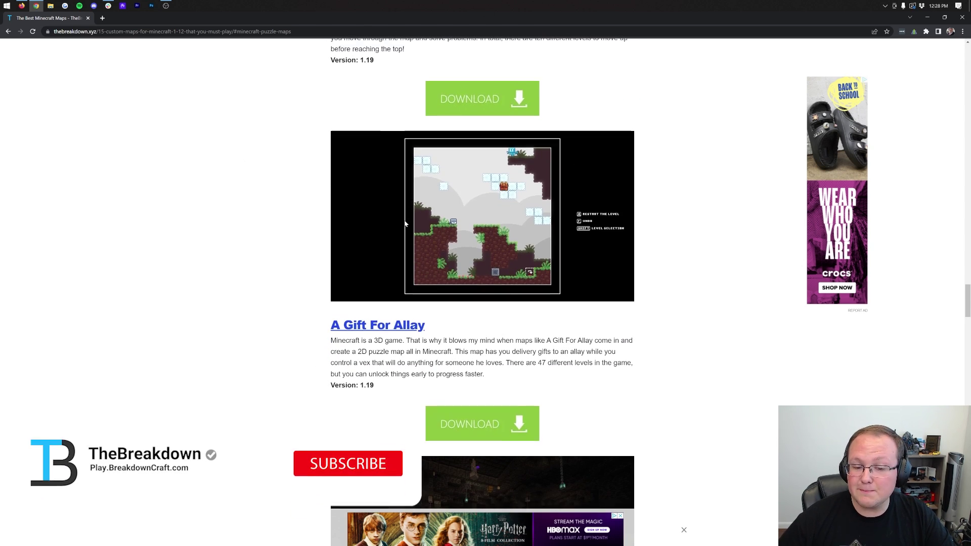
scroll(430, 227, "down", 1)
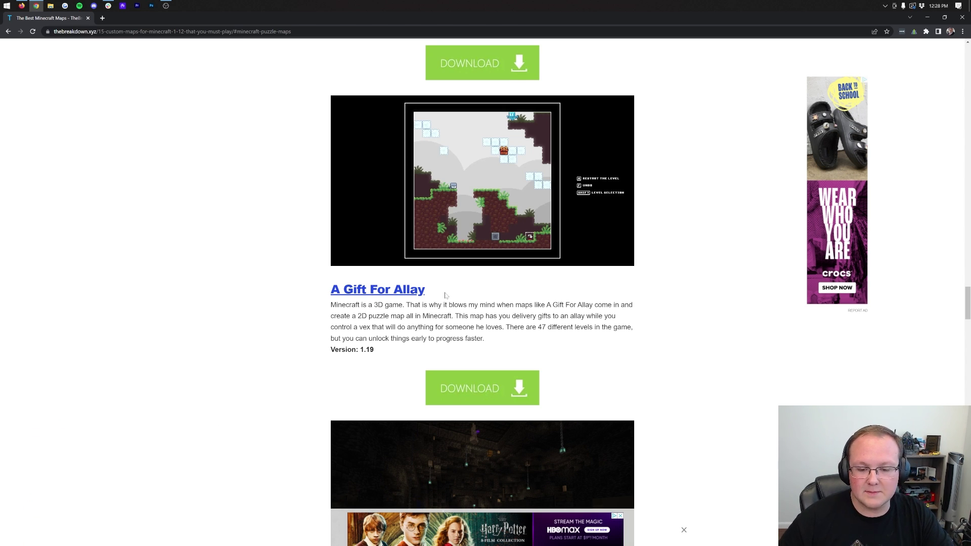
left_click(451, 399)
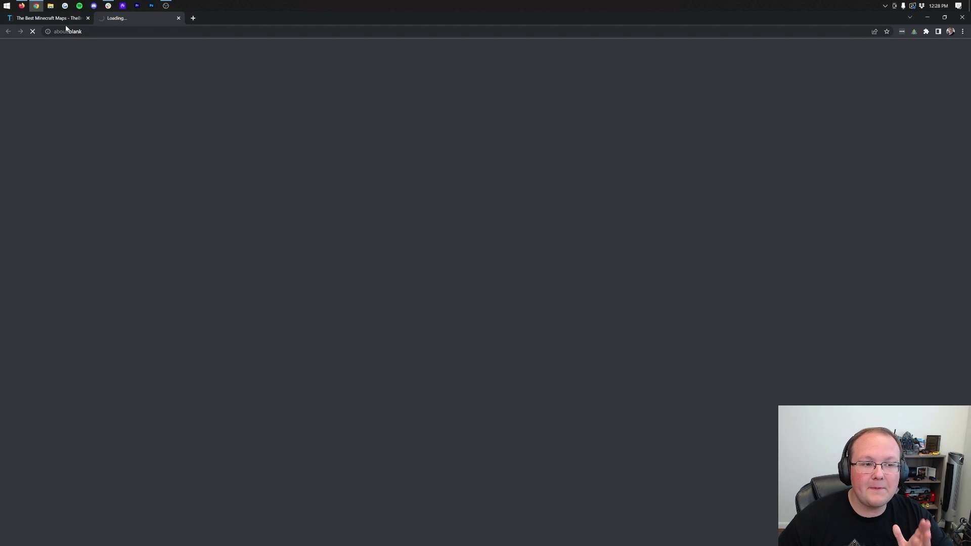
Step: Return to the maps article and open the Radiant City Official download page in a new tab from the Adventure Maps section
left_click(48, 18)
scroll(240, 216, "up", 10)
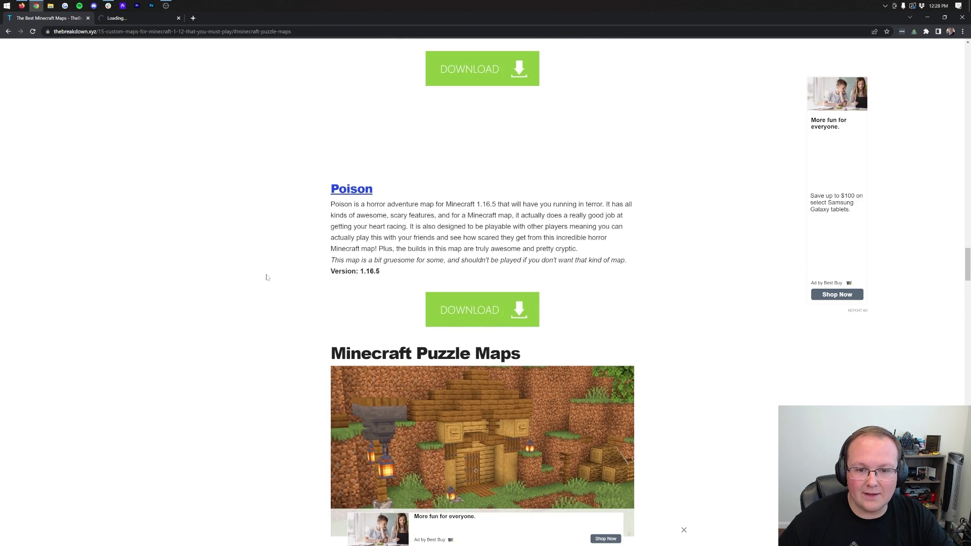
scroll(266, 277, "up", 20)
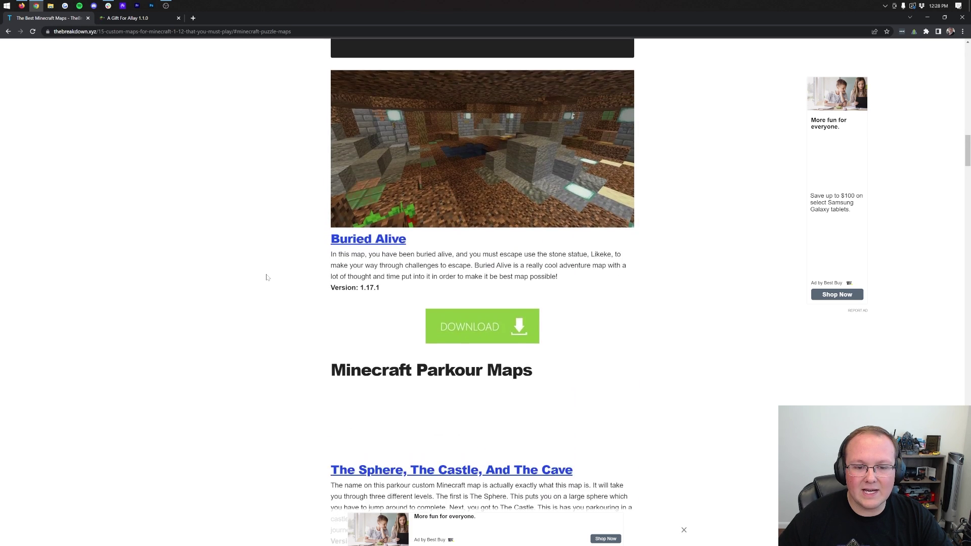
scroll(267, 277, "up", 20)
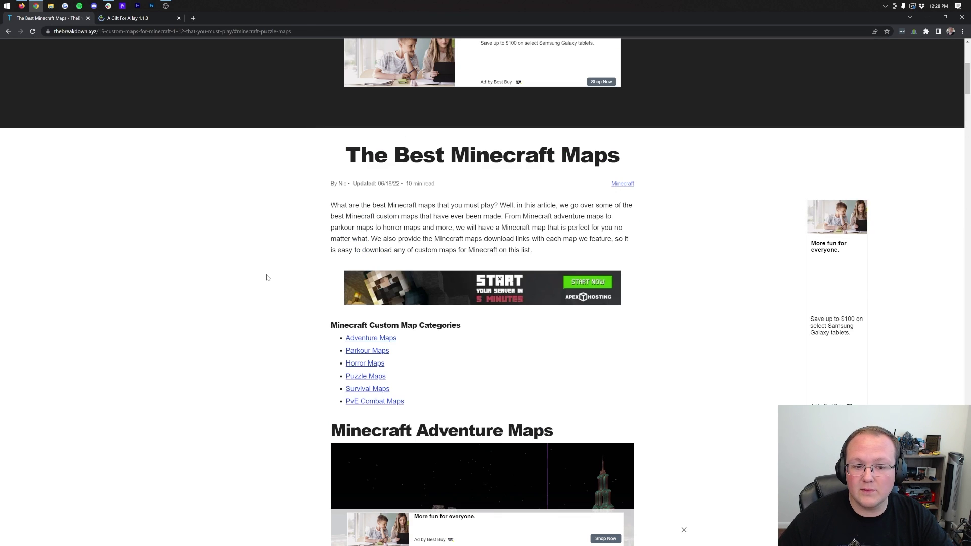
scroll(366, 260, "down", 7)
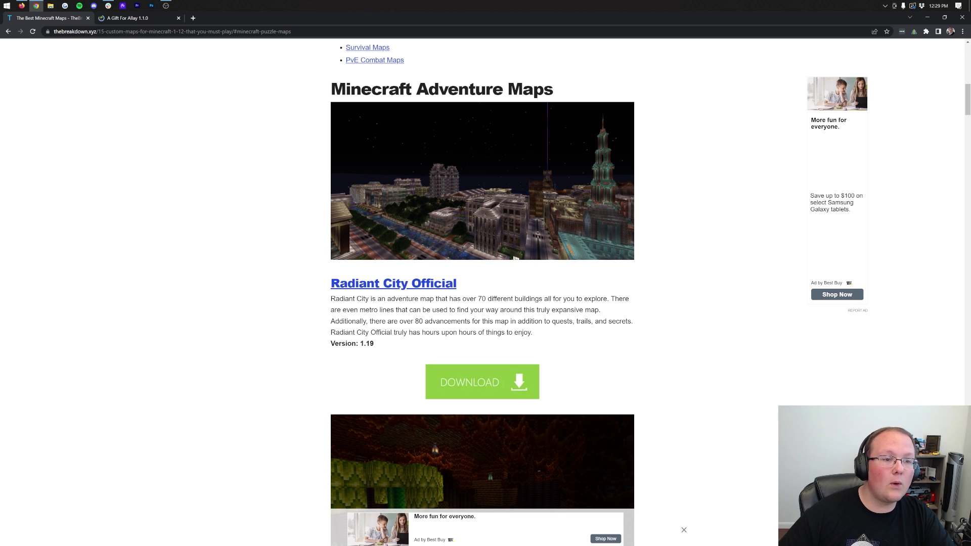
right_click(454, 372)
left_click(480, 377)
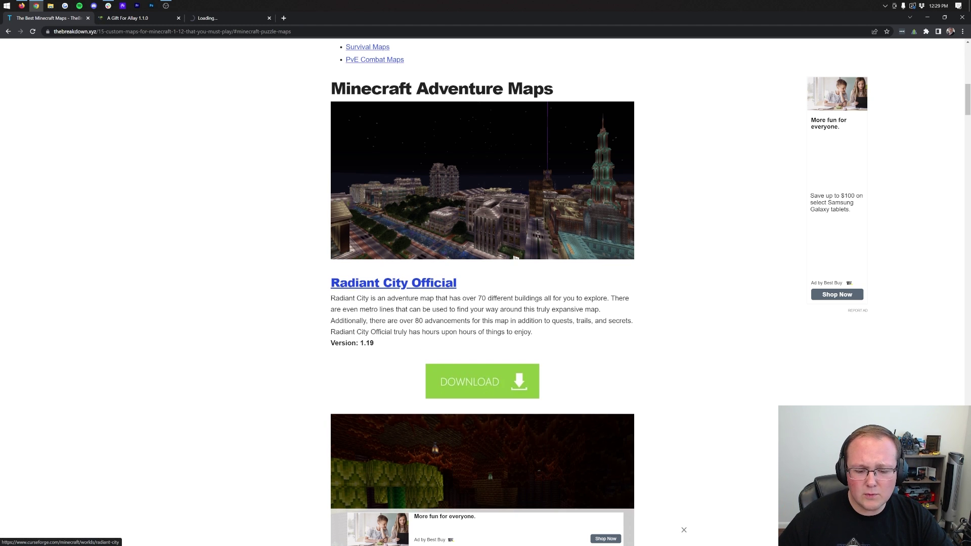
Step: Find PogJump among the article's parkour maps and open its download page in a new tab
scroll(356, 299, "down", 12)
scroll(356, 299, "down", 15)
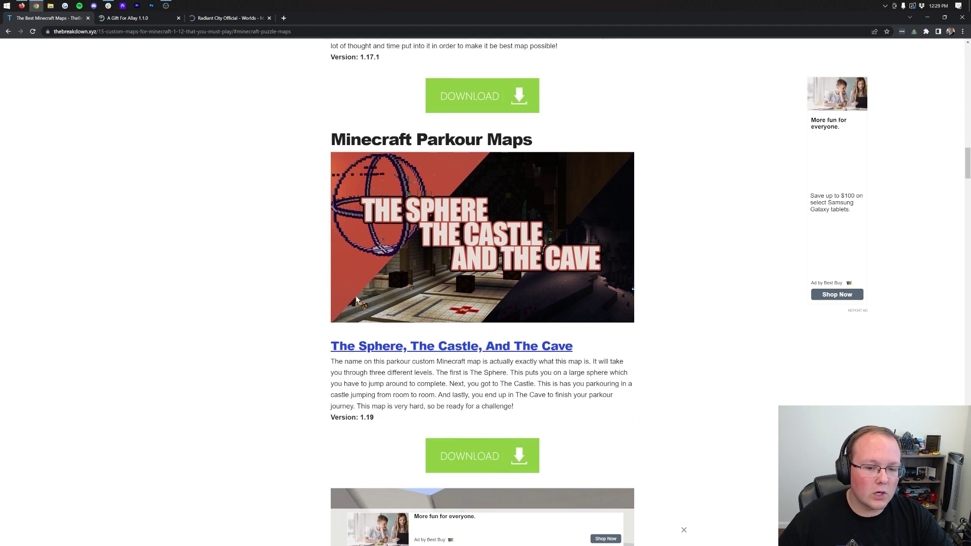
scroll(356, 300, "down", 4)
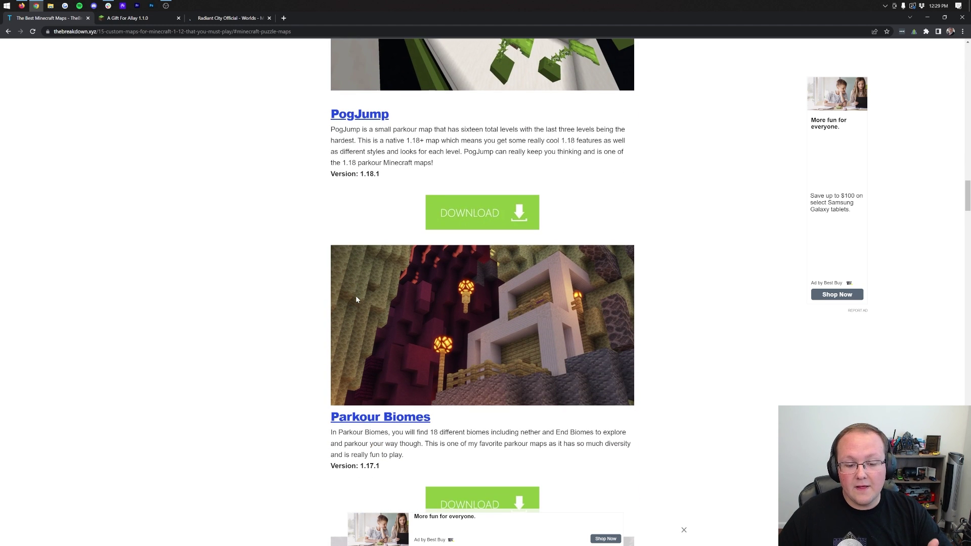
scroll(356, 296, "up", 3)
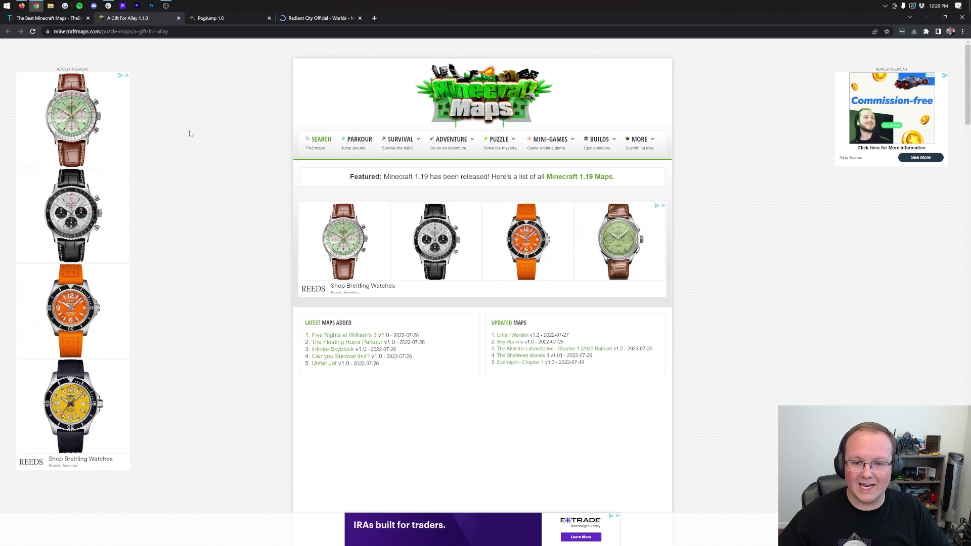
Step: Download the A Gift For Allay map from its Minecraft Maps page
scroll(195, 167, "down", 9)
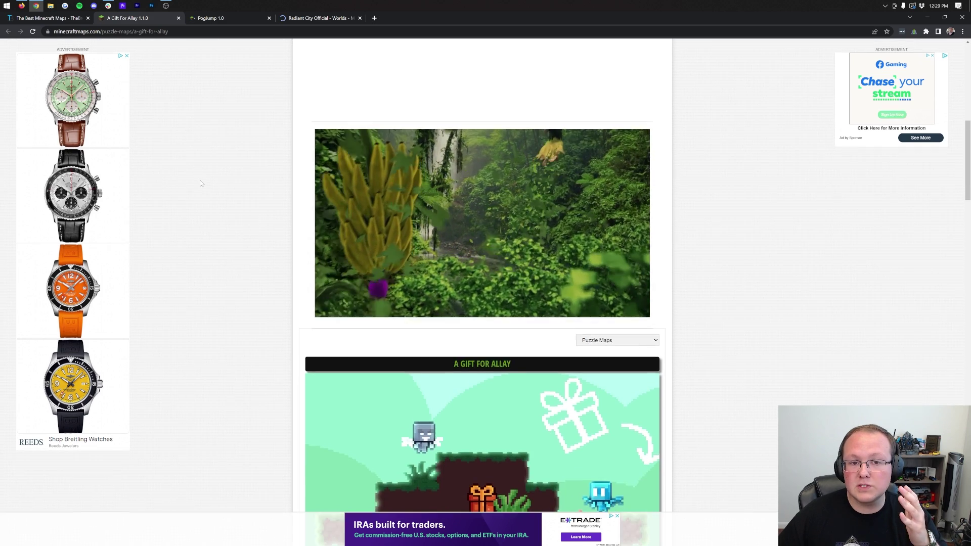
scroll(200, 183, "down", 10)
scroll(201, 179, "down", 3)
scroll(202, 176, "up", 1)
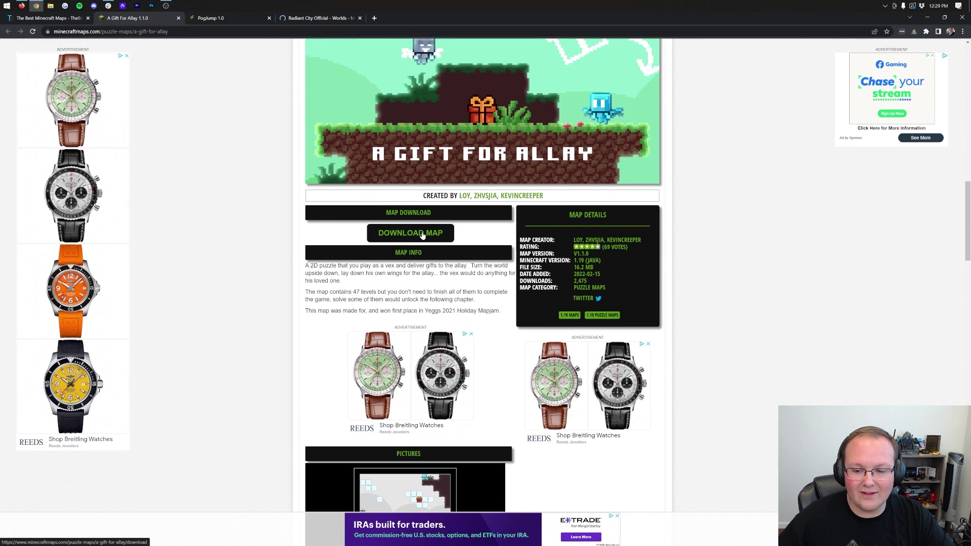
left_click(423, 235)
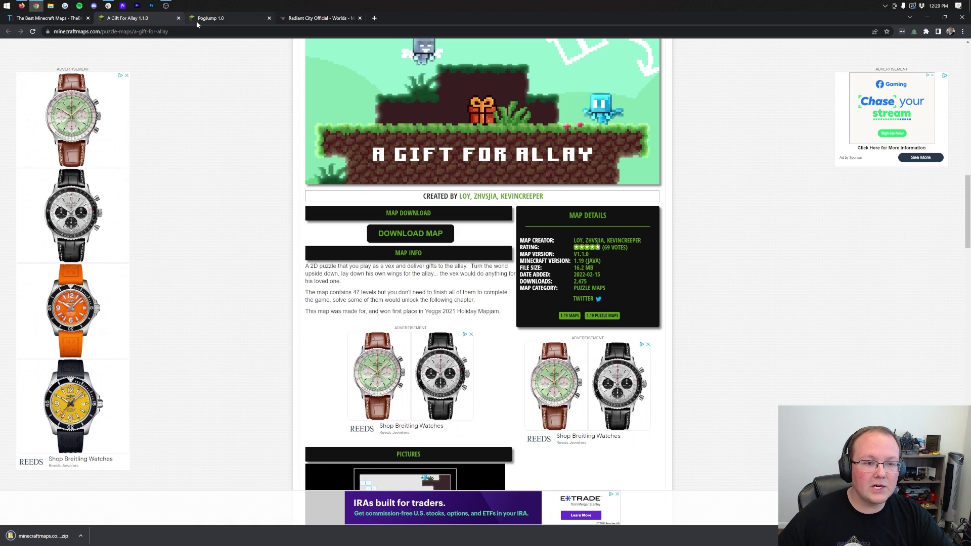
Step: Switch to the PogJump page and download the map
left_click(210, 18)
scroll(379, 184, "down", 5)
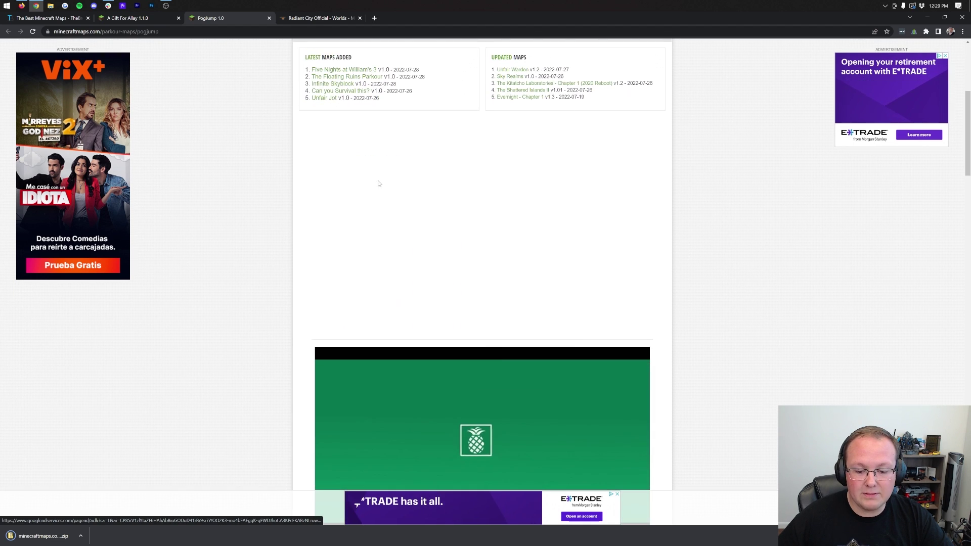
scroll(379, 183, "down", 10)
left_click(398, 194)
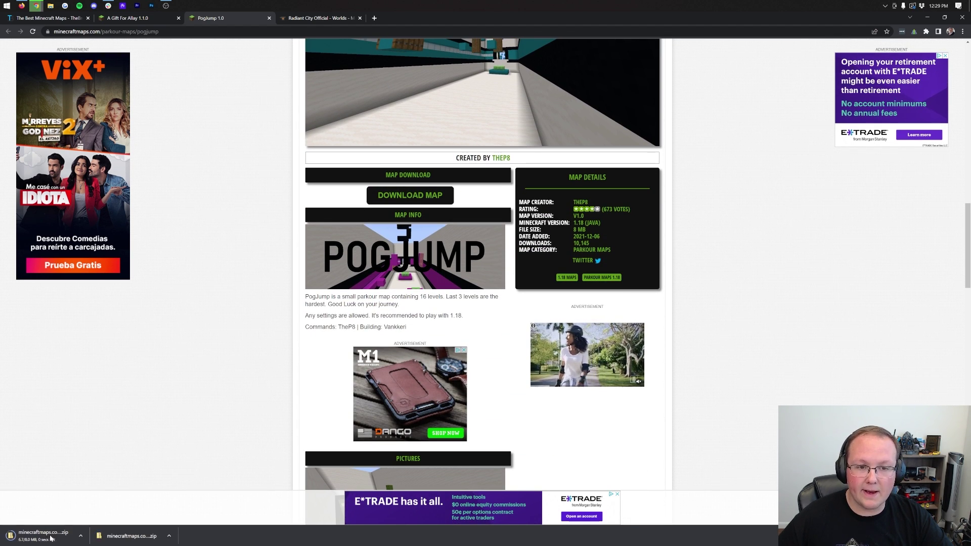
Step: Switch to the Radiant City Official page on CurseForge and download its recent file for Minecraft 1.19
left_click(303, 19)
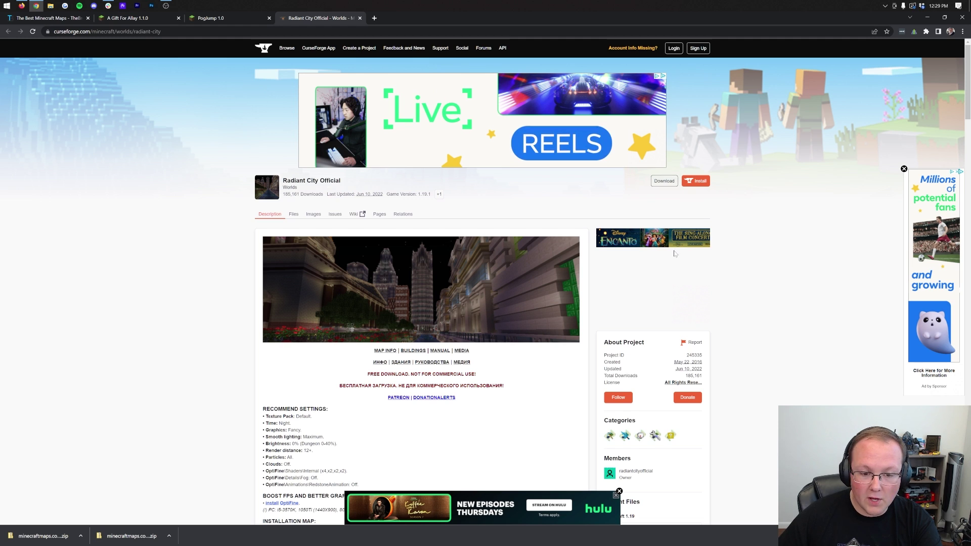
scroll(674, 253, "down", 7)
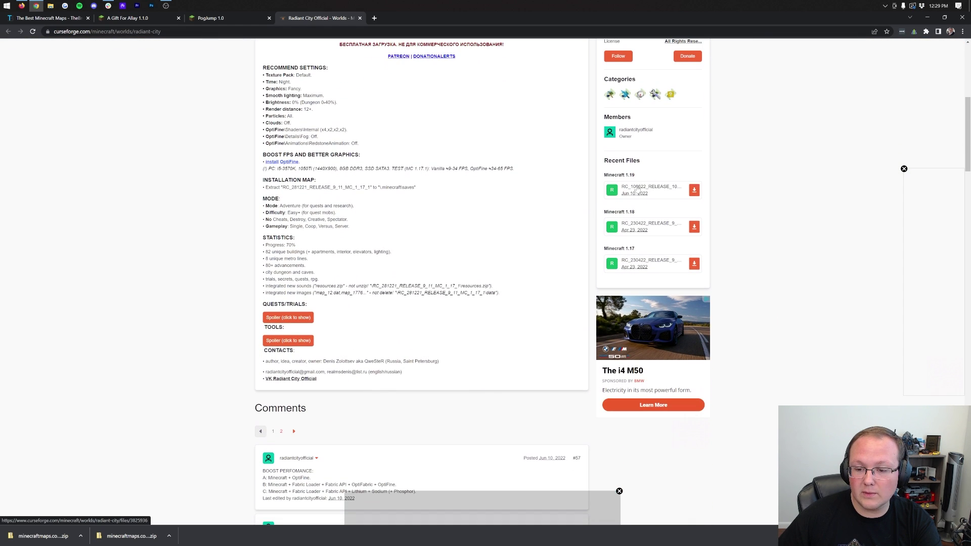
left_click(692, 192)
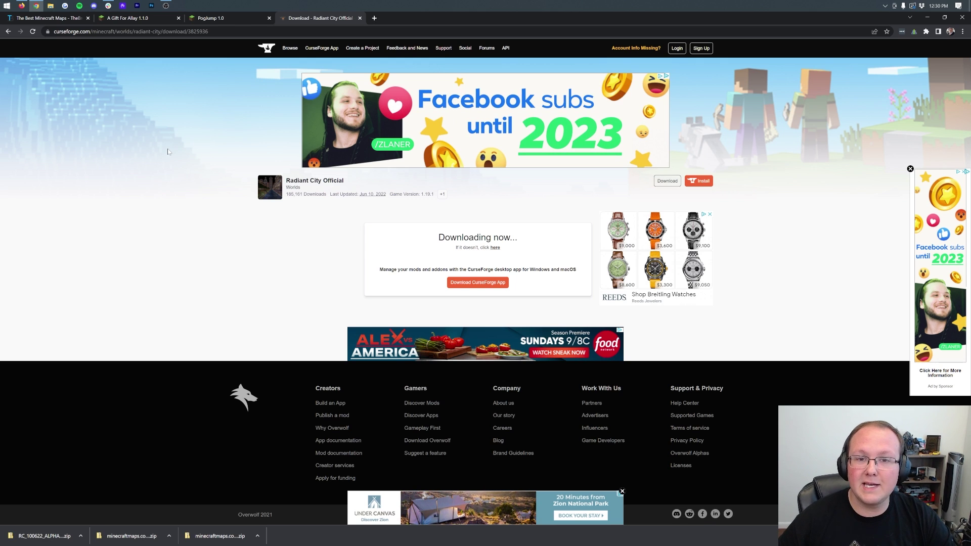
Step: Minimize the browser, search the computer for "down" and open the Downloads folder
left_click(928, 18)
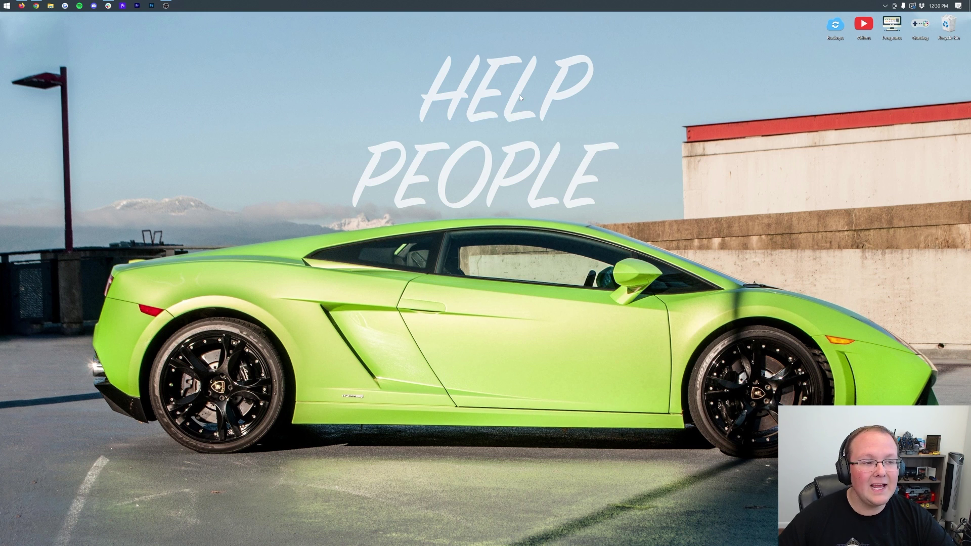
left_click(1, 3)
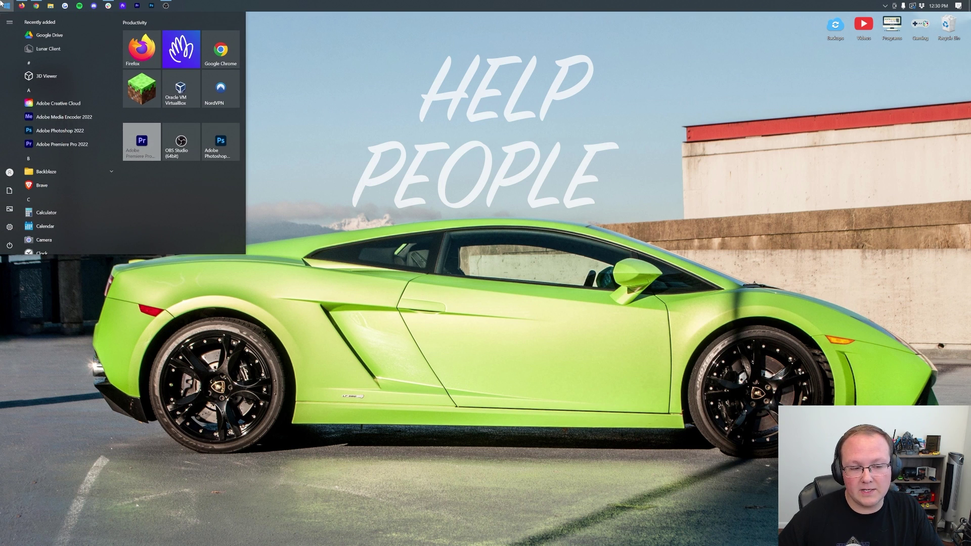
type("down")
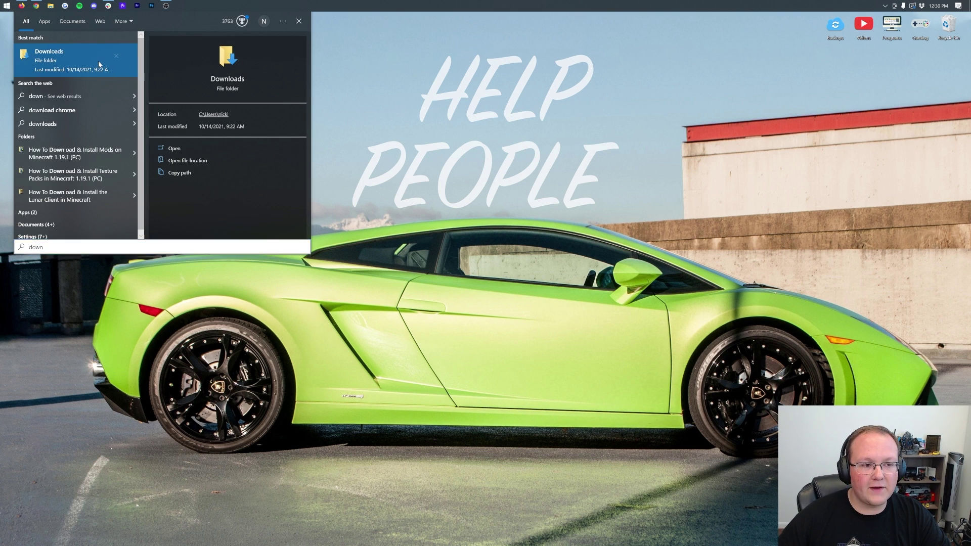
left_click(100, 65)
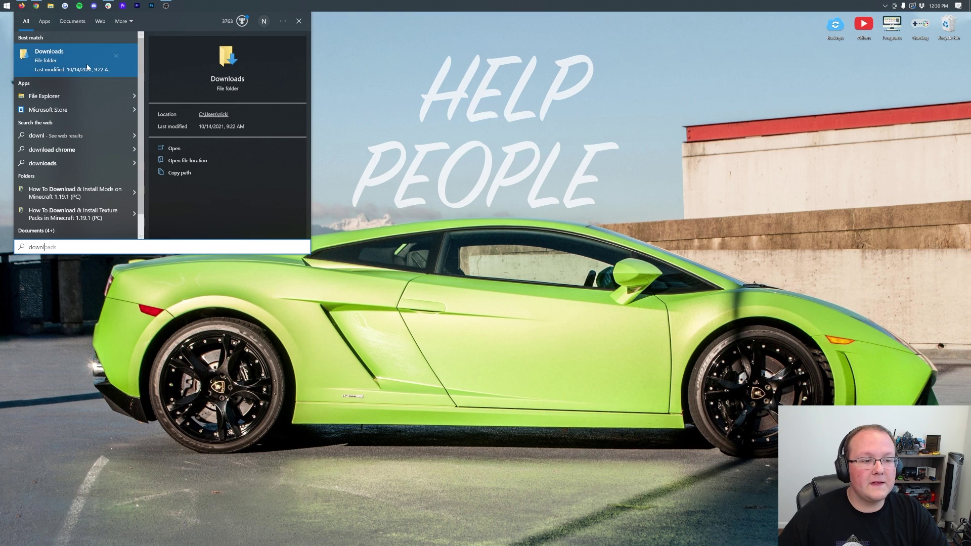
left_click(103, 76)
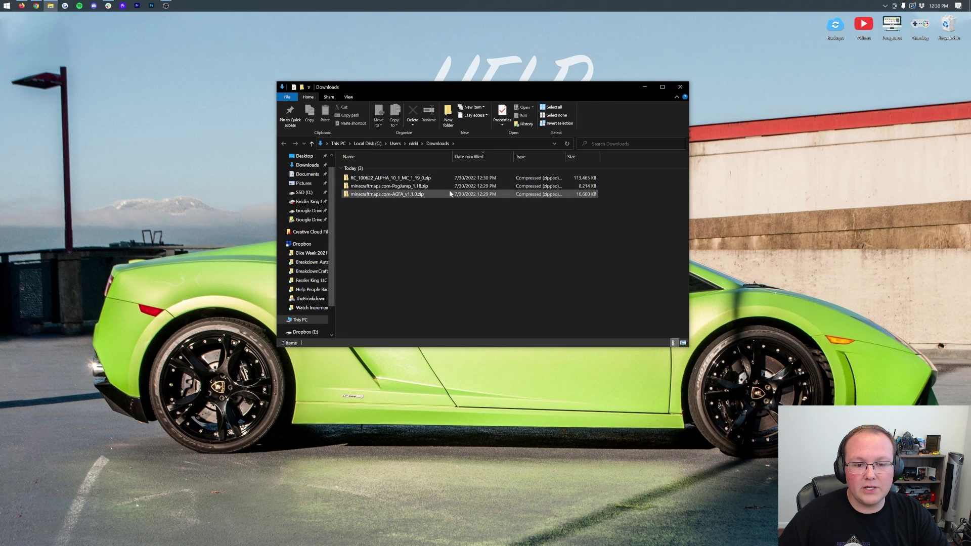
Step: Move all three downloaded map zip files from Downloads to the desktop and close the folder window
left_click(360, 178)
left_click(365, 186)
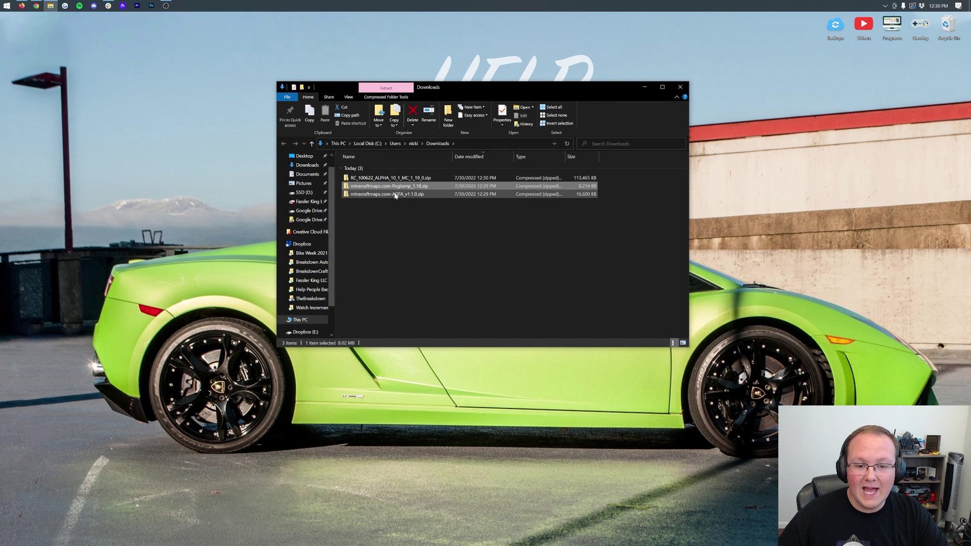
left_click(392, 196)
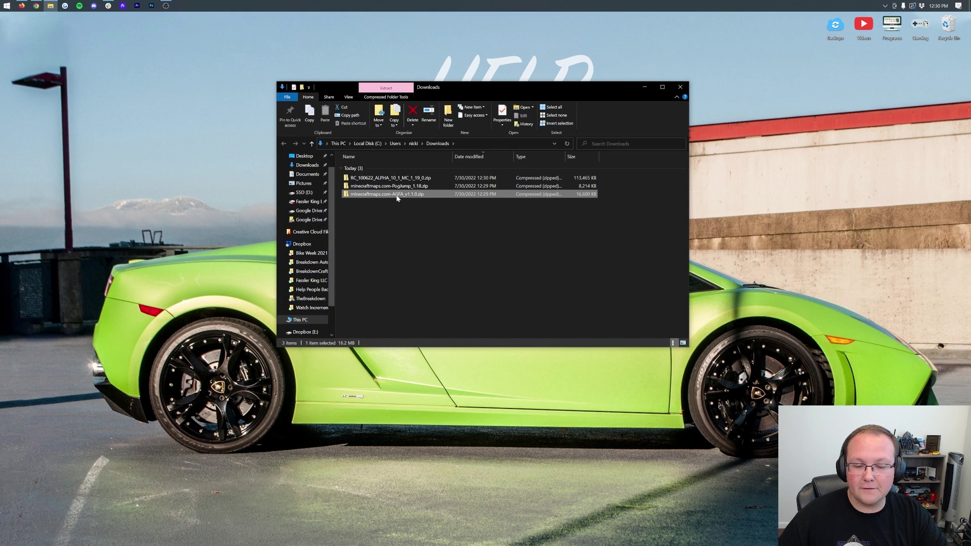
key("ctrl+a")
left_click_drag(397, 194, 241, 151)
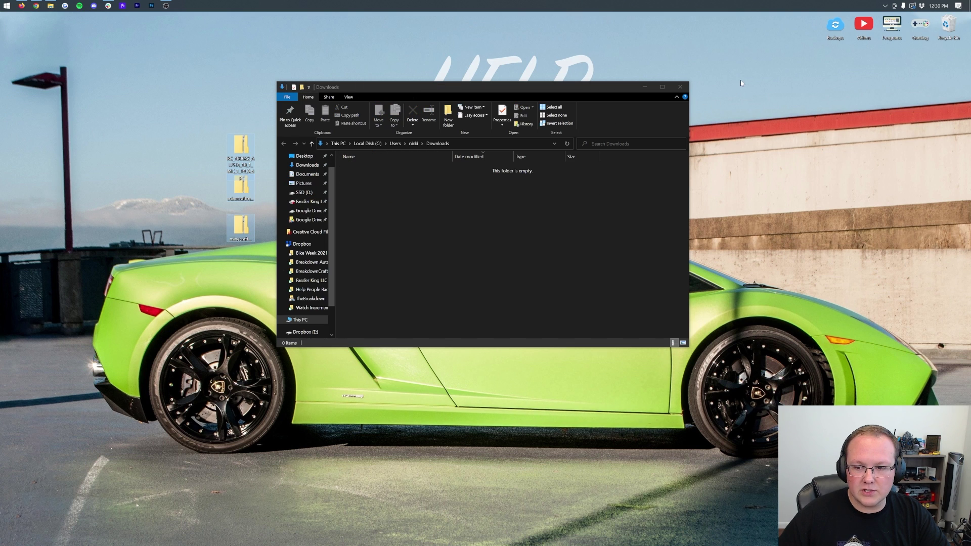
left_click(680, 87)
Step: Arrange the three map zip files side by side in a row on the desktop
left_click_drag(241, 185, 240, 154)
left_click(252, 181)
left_click_drag(297, 225, 362, 147)
left_click(360, 189)
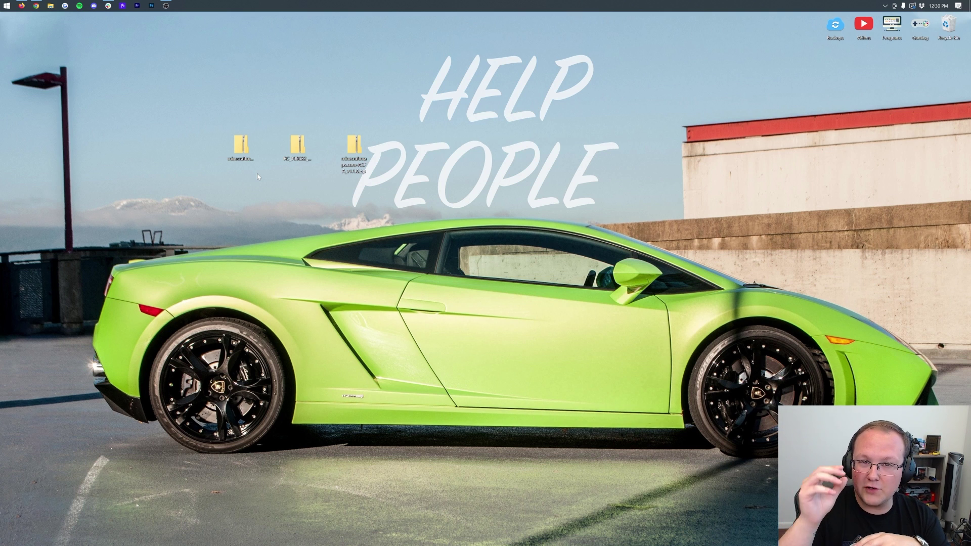
Step: Extract the Radiant City zip RC_100622_ALPHA_10_1_MC_1_19_0 to its suggested folder on the desktop
left_click(303, 162)
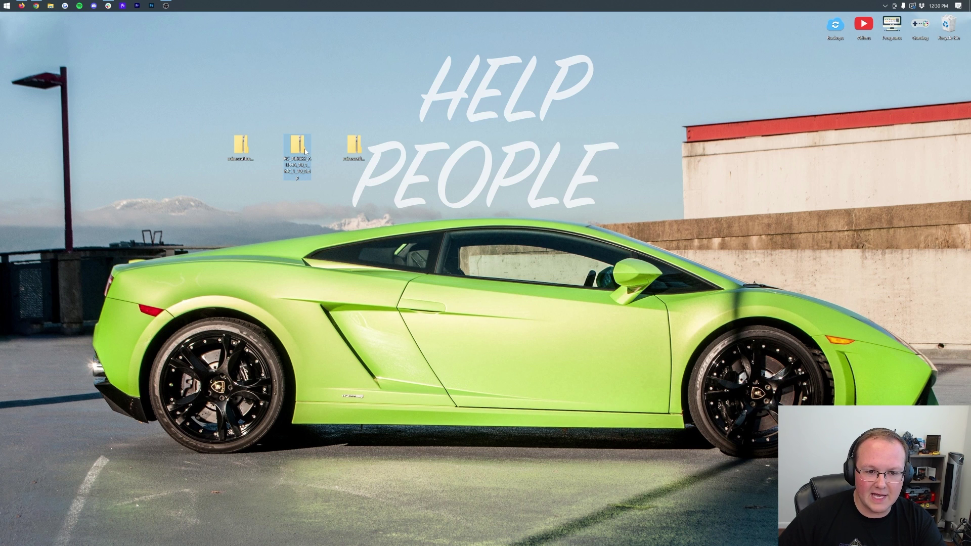
mouse_move(305, 151)
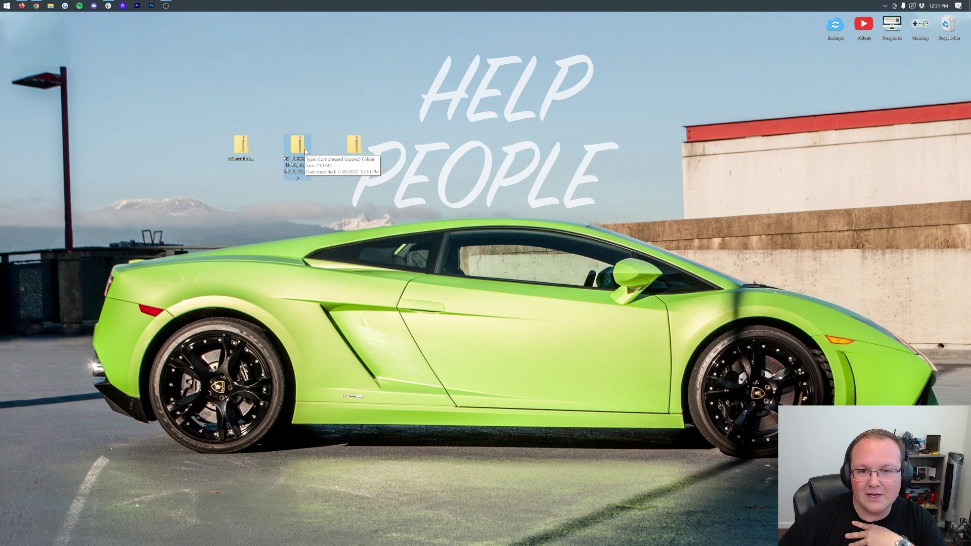
right_click(293, 147)
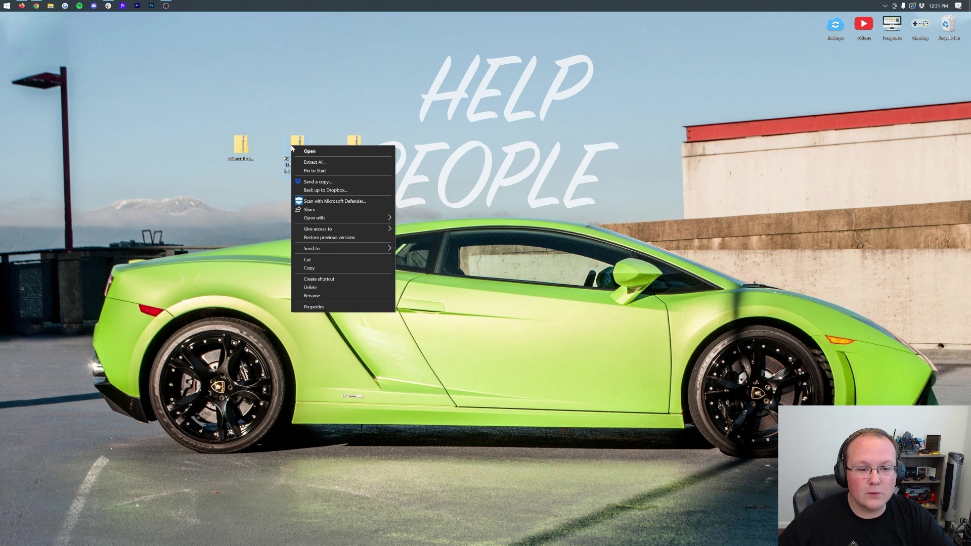
left_click(312, 163)
left_click(550, 362)
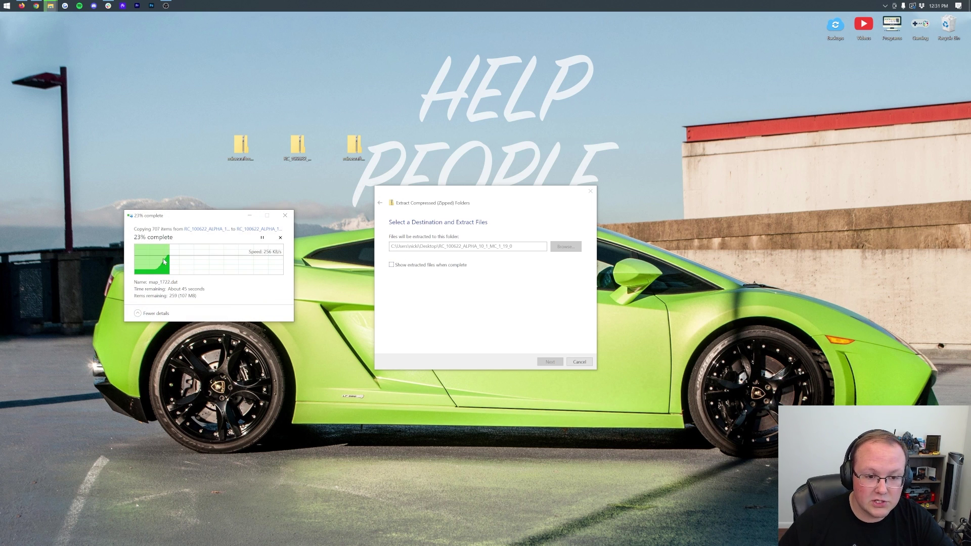
Step: Extract the minecraftmaps.com-PogJump_1.18 zip to its suggested folder on the desktop
right_click(246, 140)
left_click(270, 154)
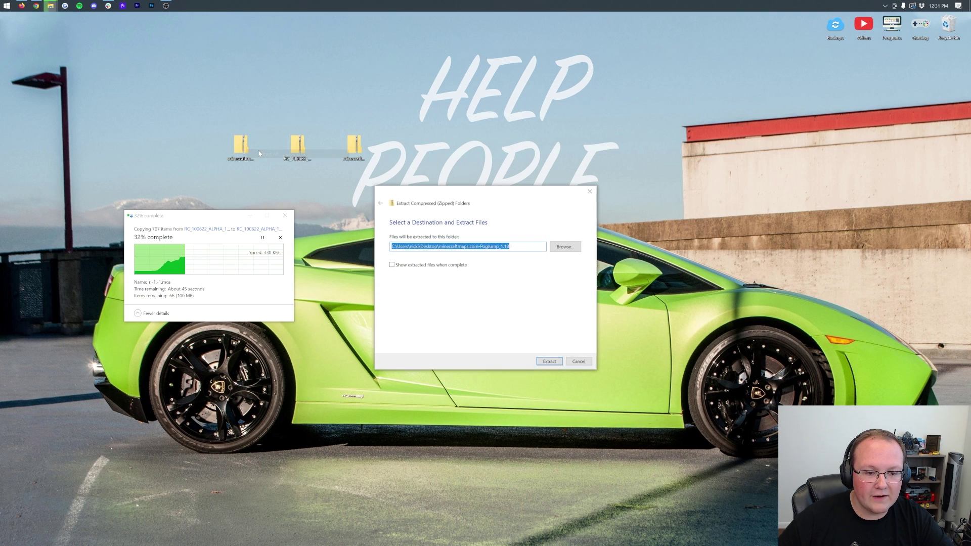
left_click(548, 361)
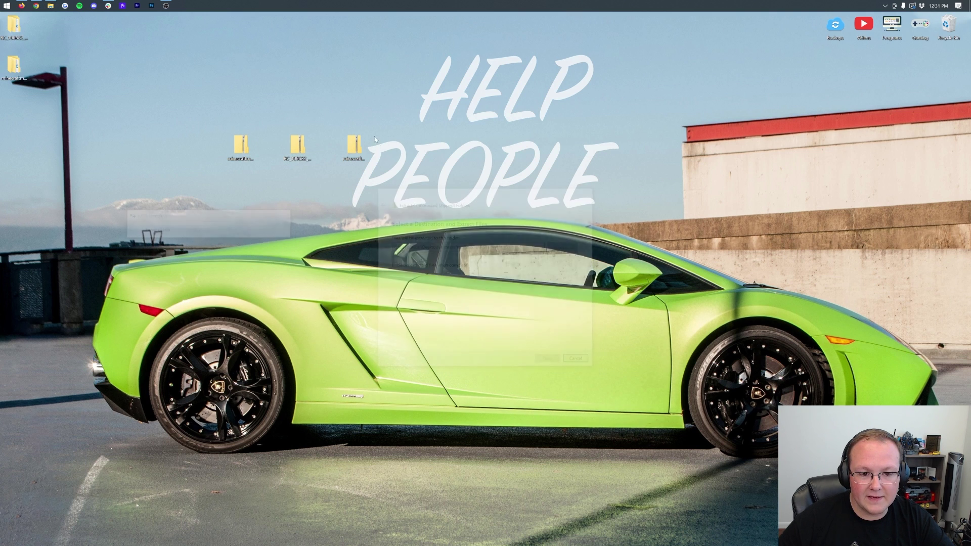
Step: Extract the minecraftmaps.com-AGFA_v1.1.0 zip to its suggested folder on the desktop
right_click(351, 146)
left_click(354, 159)
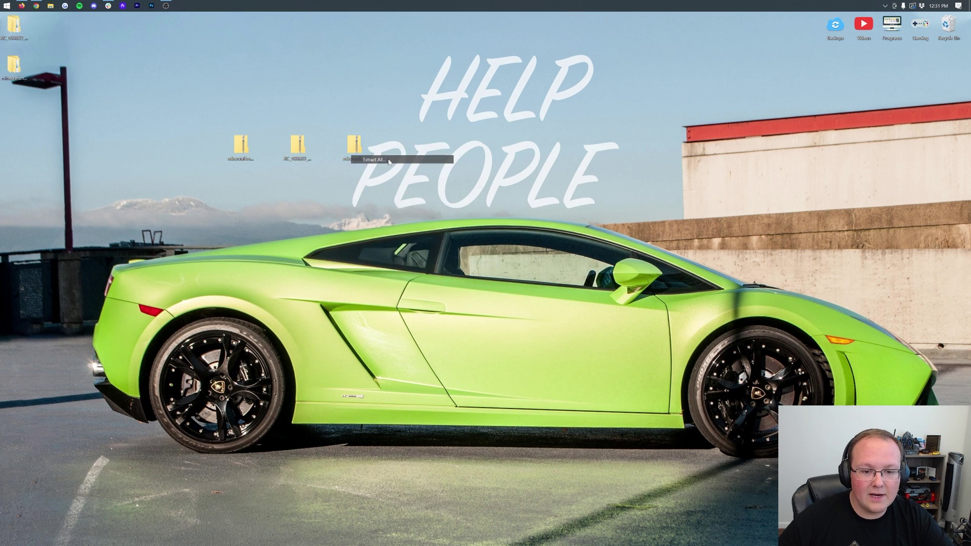
left_click(550, 362)
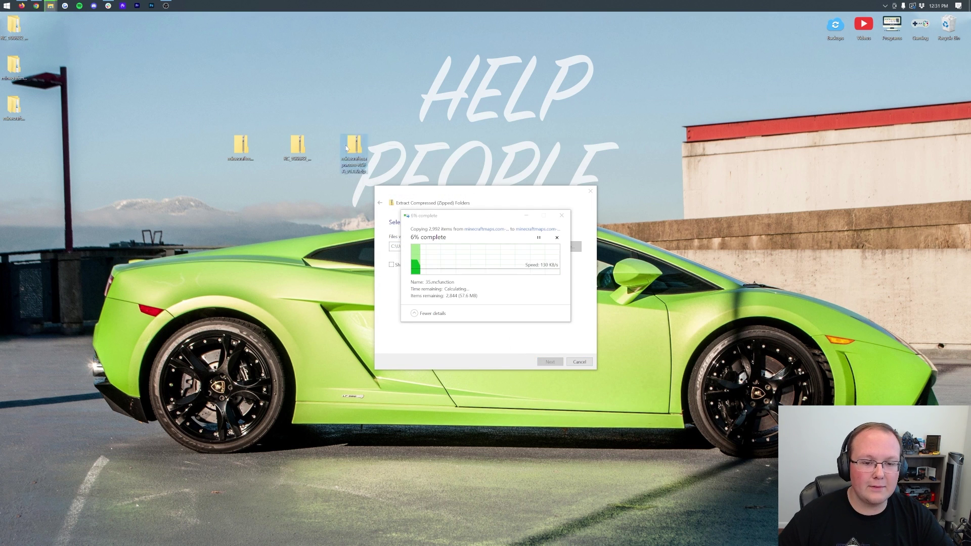
right_click(347, 146)
left_click(547, 362)
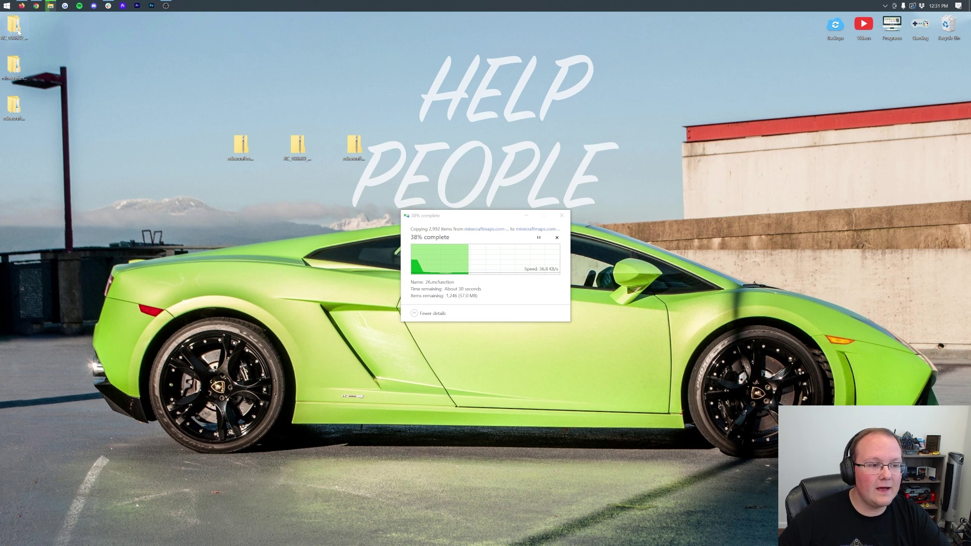
Step: Place each extracted map folder above its matching zip file on the desktop, and move the three zips to the Recycle Bin
left_click_drag(14, 26, 296, 107)
left_click_drag(14, 66, 240, 105)
mouse_move(13, 107)
left_mouse_down()
mouse_move(266, 110)
mouse_move(144, 84)
mouse_move(7, 115)
left_mouse_up()
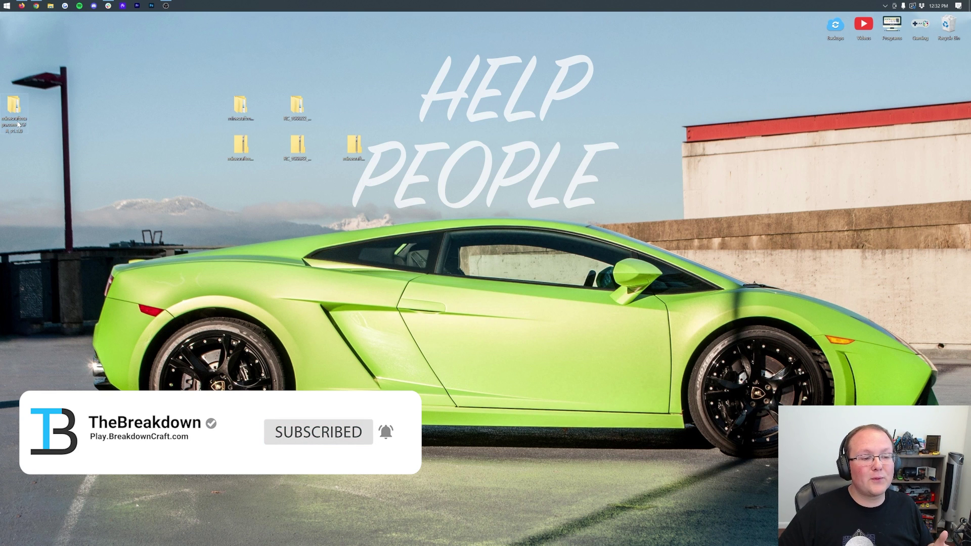
left_click_drag(19, 124, 358, 124)
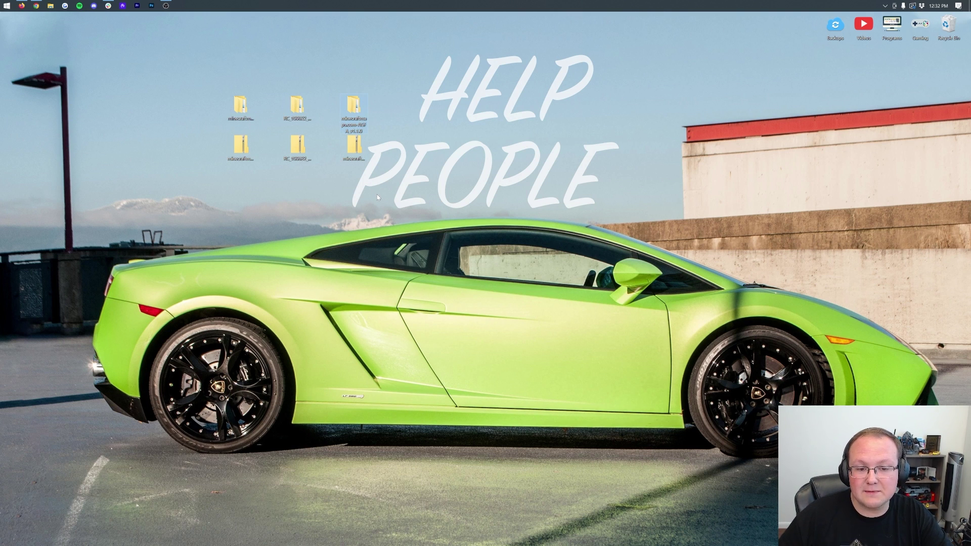
left_click_drag(378, 194, 948, 27)
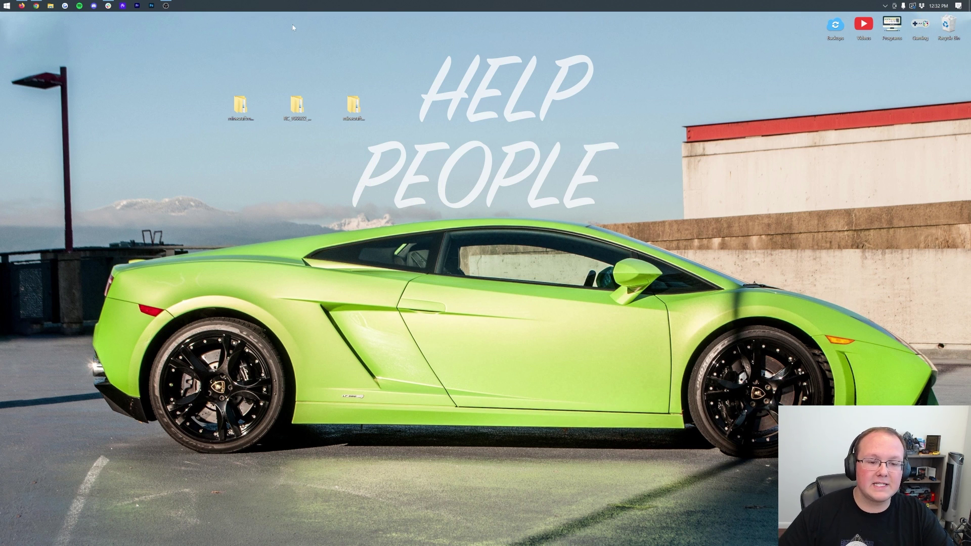
Step: Check the contents of the inner PogJump 1.18 folder, move that folder out to the desktop and close the window
left_click(245, 121)
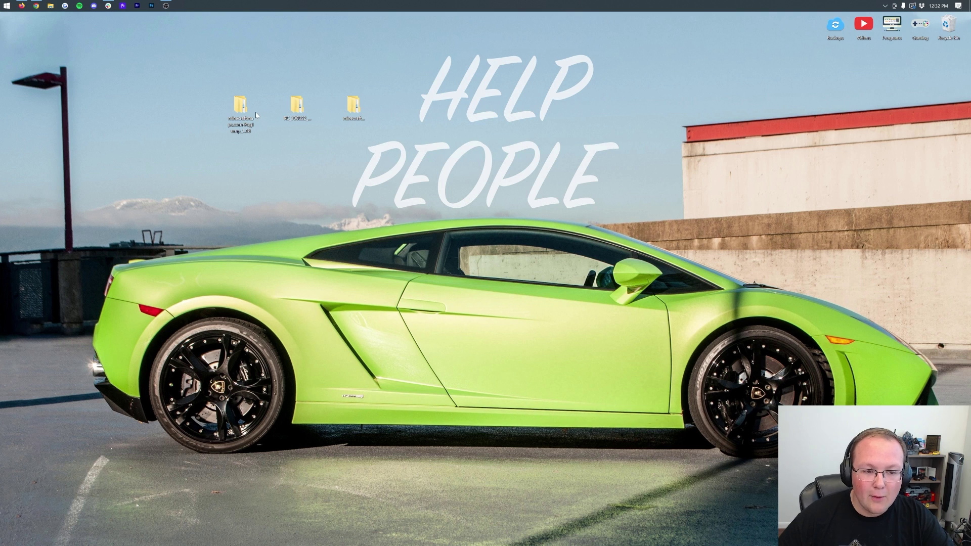
double_click(242, 107)
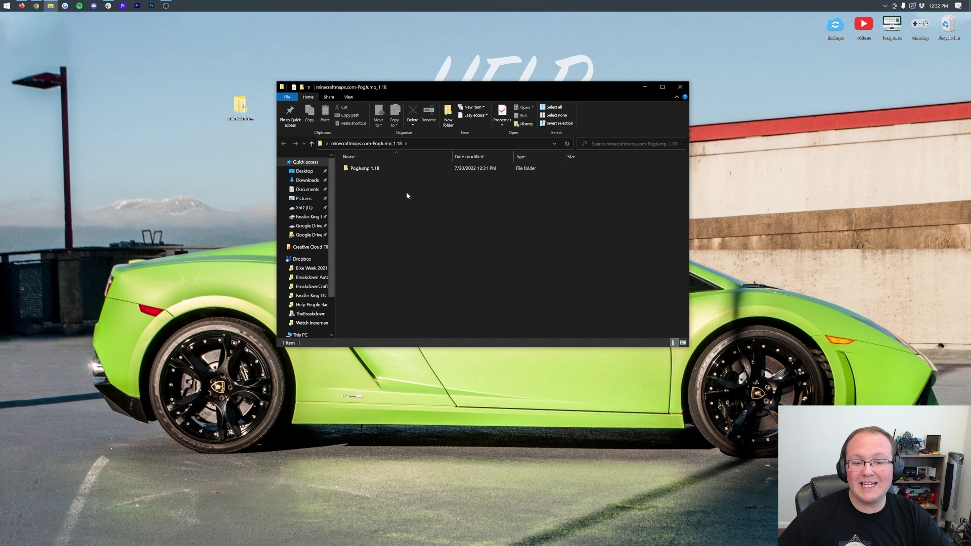
double_click(370, 170)
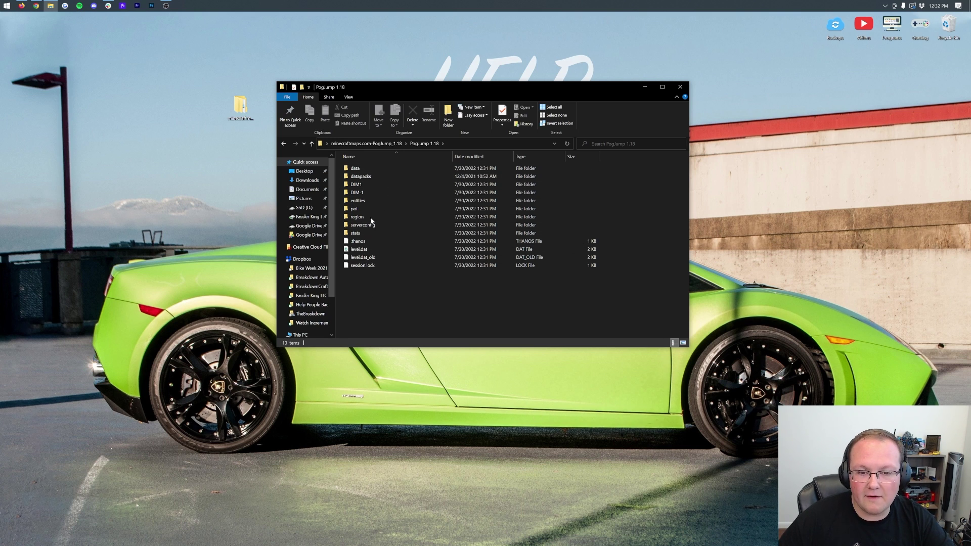
left_click(285, 144)
left_click_drag(362, 168, 225, 235)
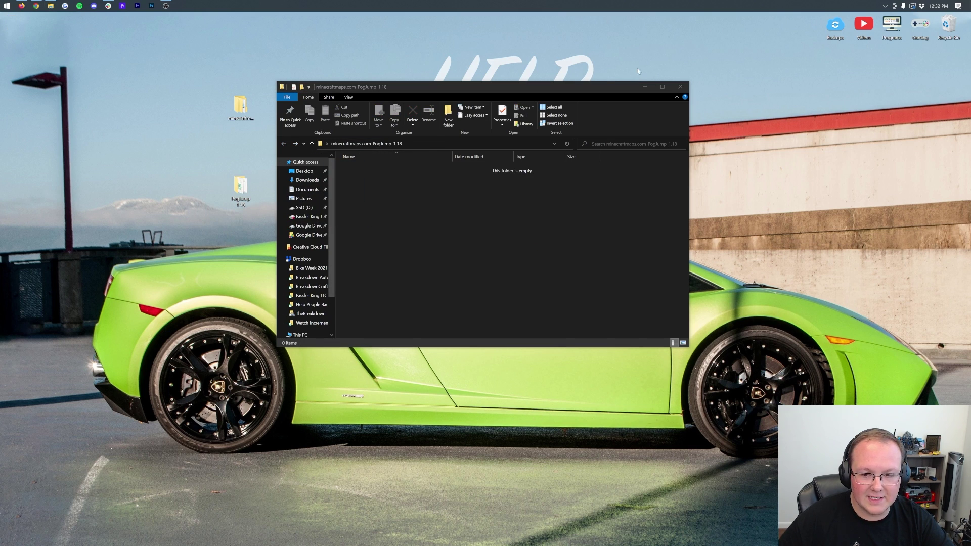
left_click(680, 87)
Step: Check the inner RC_100622_ALPHA_10_1_MC_1_19_0 world folder, move it out to the desktop and close the window
double_click(305, 116)
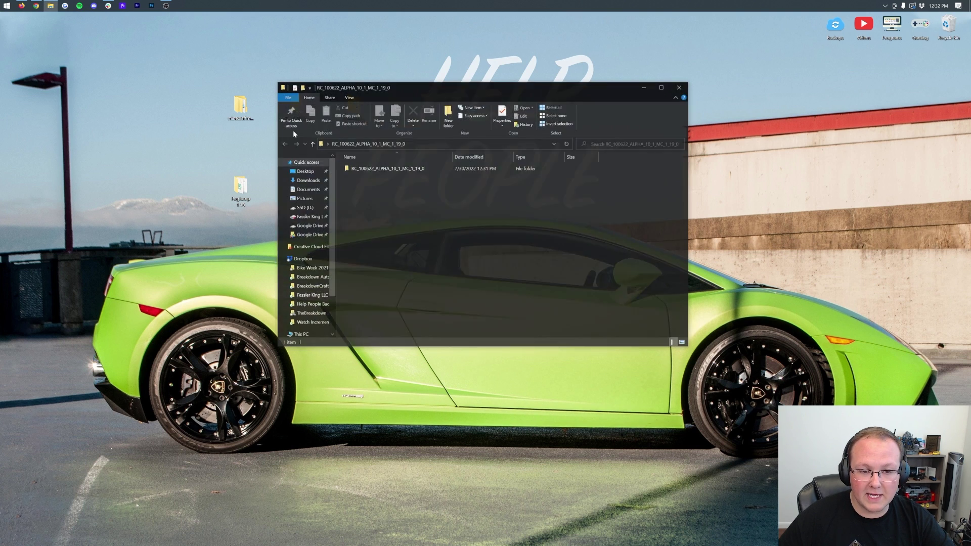
double_click(399, 169)
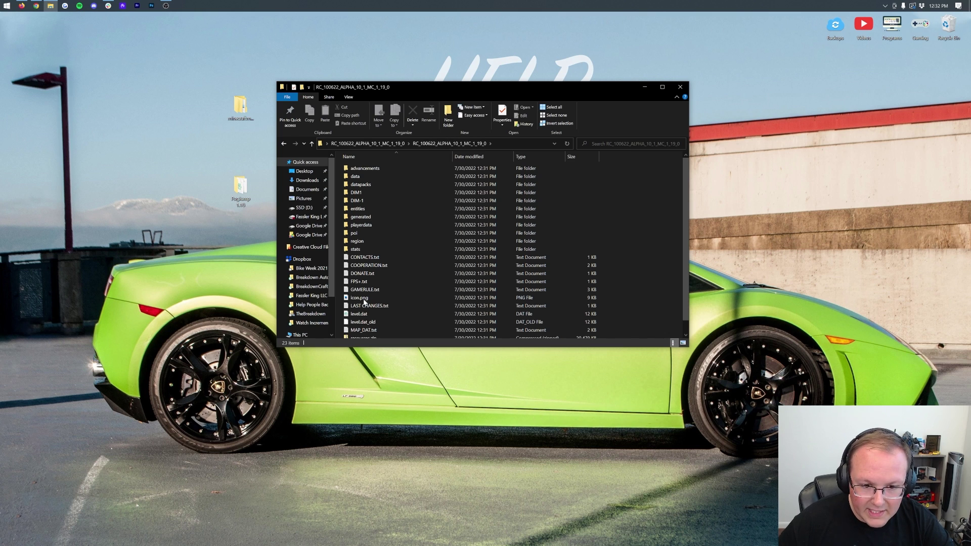
left_click(284, 144)
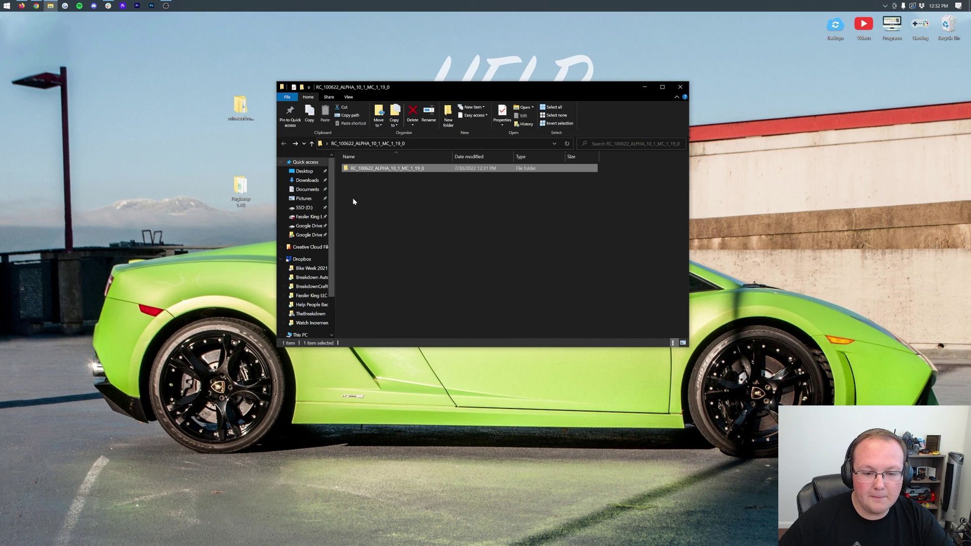
left_click_drag(375, 171, 272, 201)
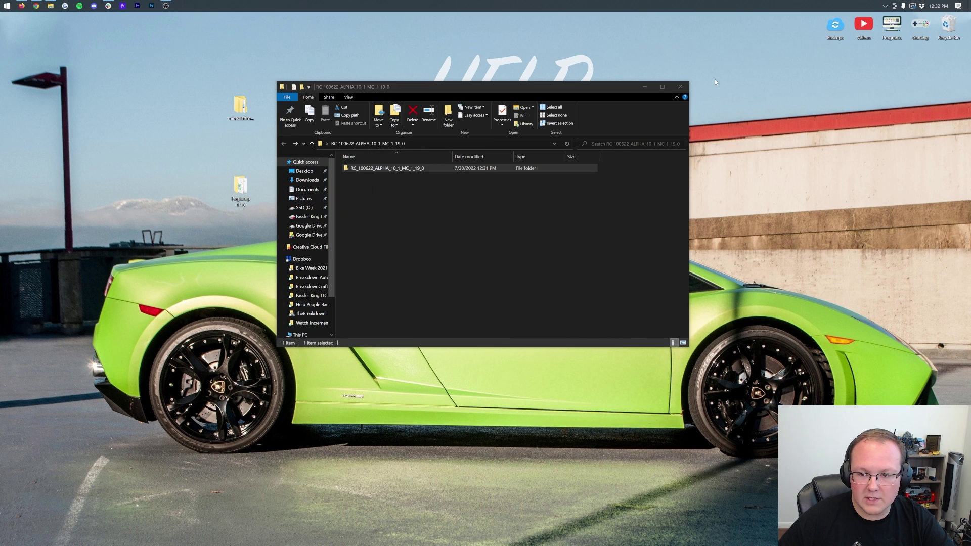
left_click(680, 87)
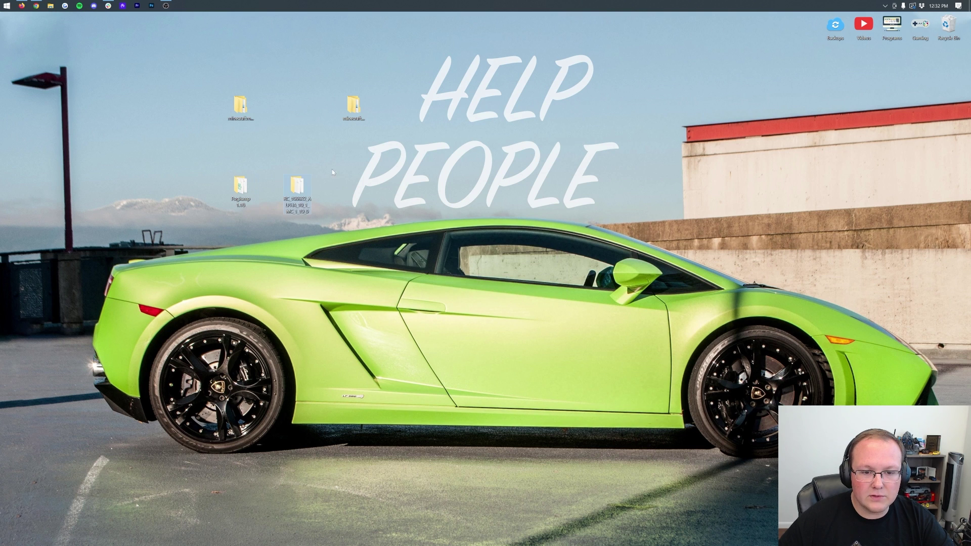
Step: Open the extracted minecraftmaps.com-AGFA_v1.1.0 folder and move the AGFA RP - 1.1.0.zip resource pack to the desktop
double_click(364, 106)
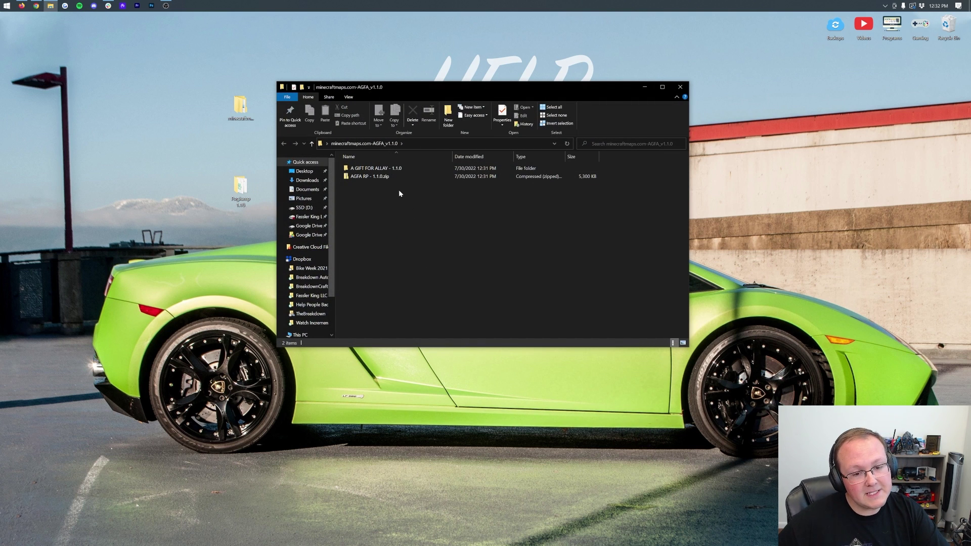
left_click(383, 177)
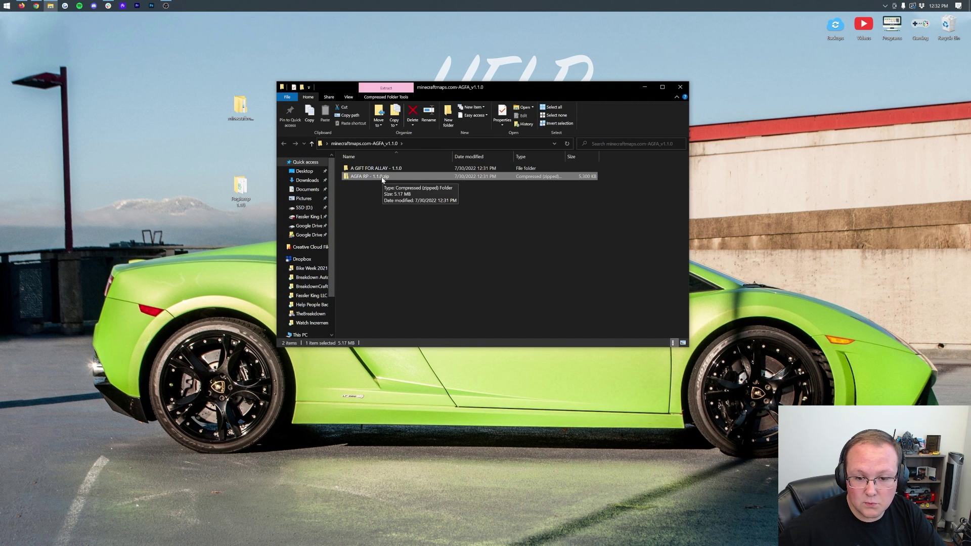
left_click_drag(383, 178, 173, 165)
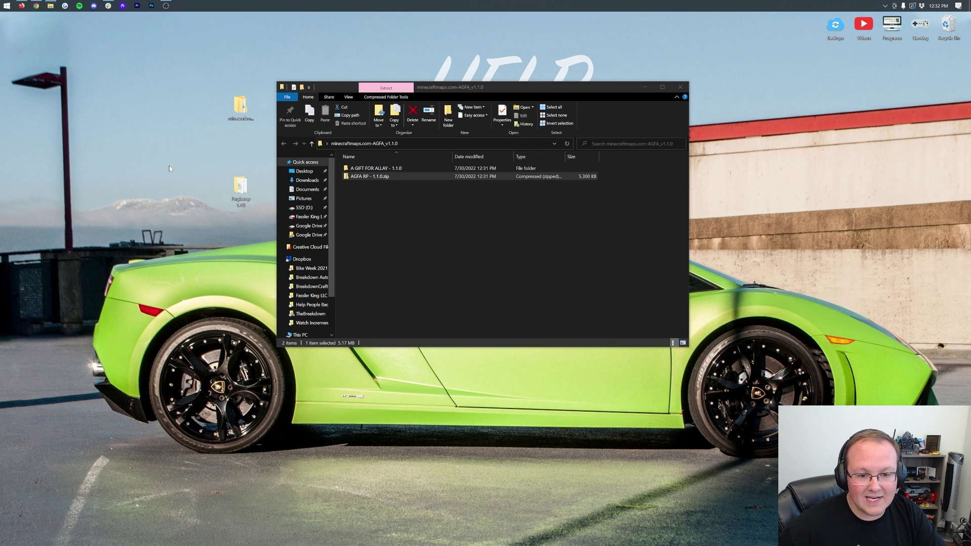
Step: Check the contents of the A GIFT FOR ALLAY - 1.1.0 world folder and move that folder out to the desktop
left_click(389, 169)
double_click(401, 168)
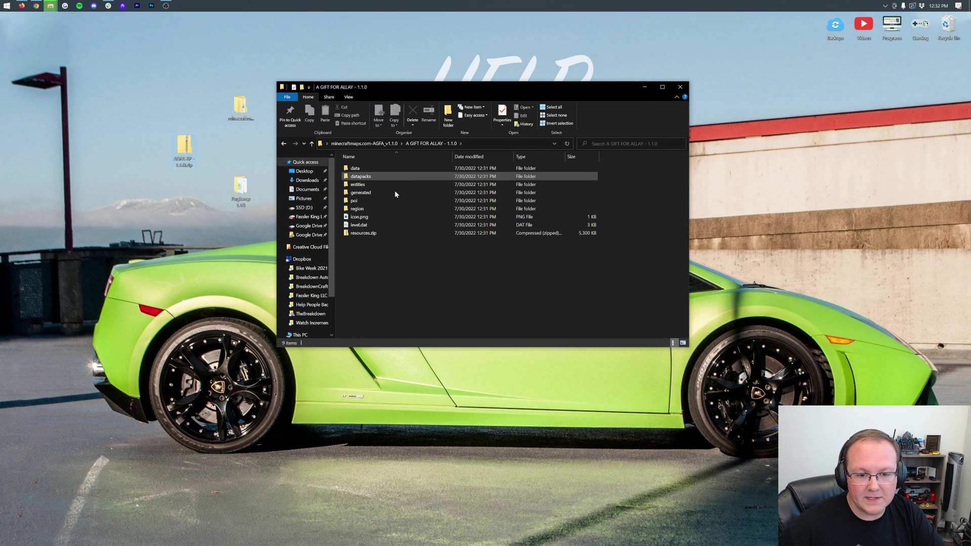
left_click(286, 146)
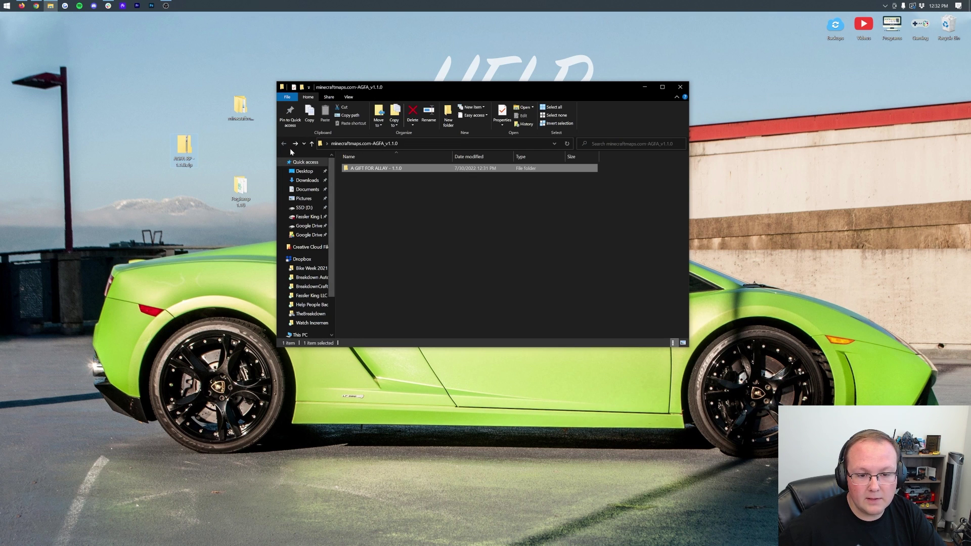
left_click_drag(362, 173, 266, 151)
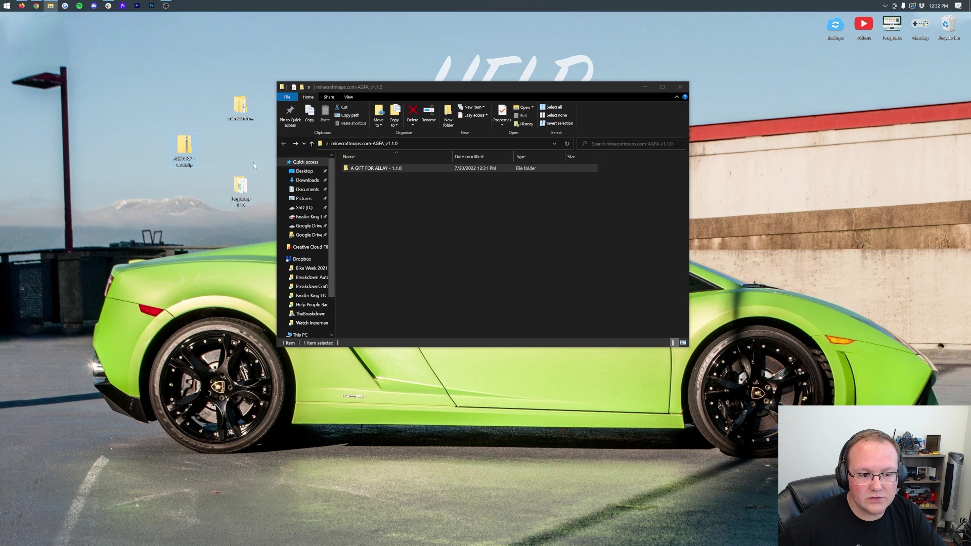
Step: Line up the A GIFT FOR ALLAY folder with the other world folders and rename the RC_100622_ALPHA_10_1_MC_1_19_0 folder to Radiant City
left_click(680, 87)
left_click_drag(268, 147, 355, 189)
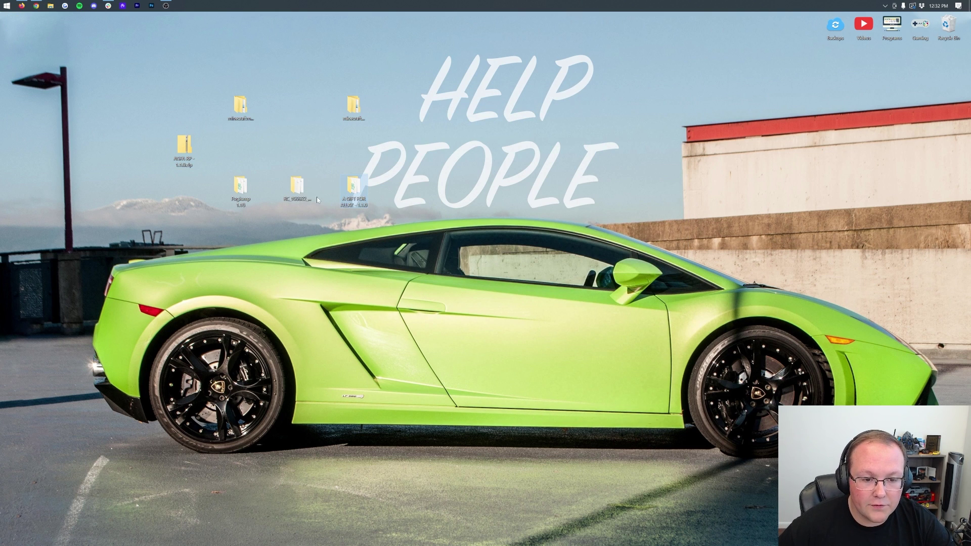
right_click(305, 194)
left_click(340, 344)
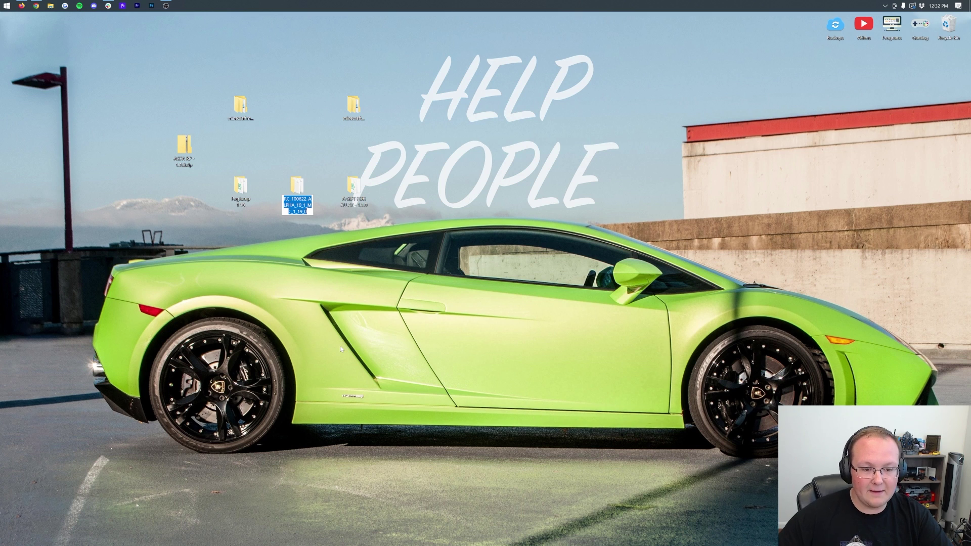
type("Radi")
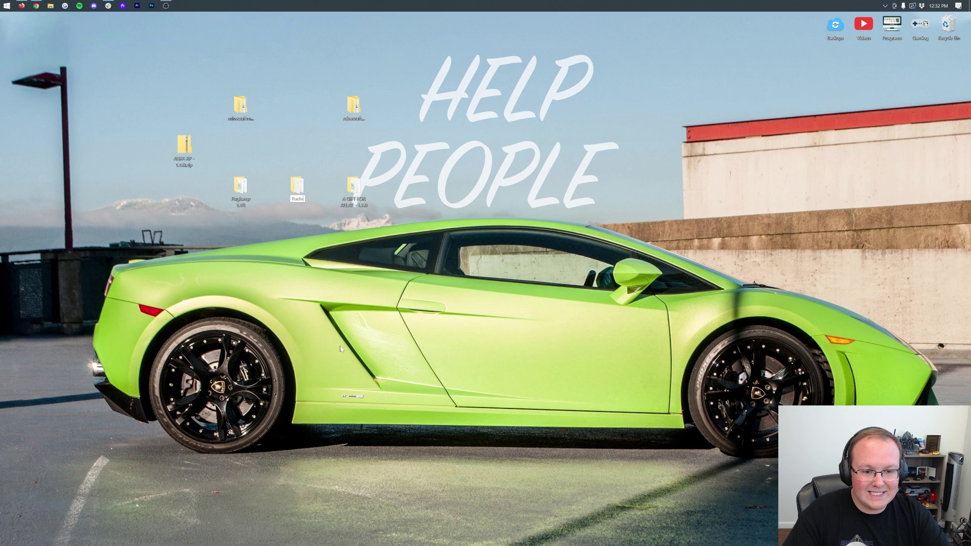
type("ant City")
key("Return")
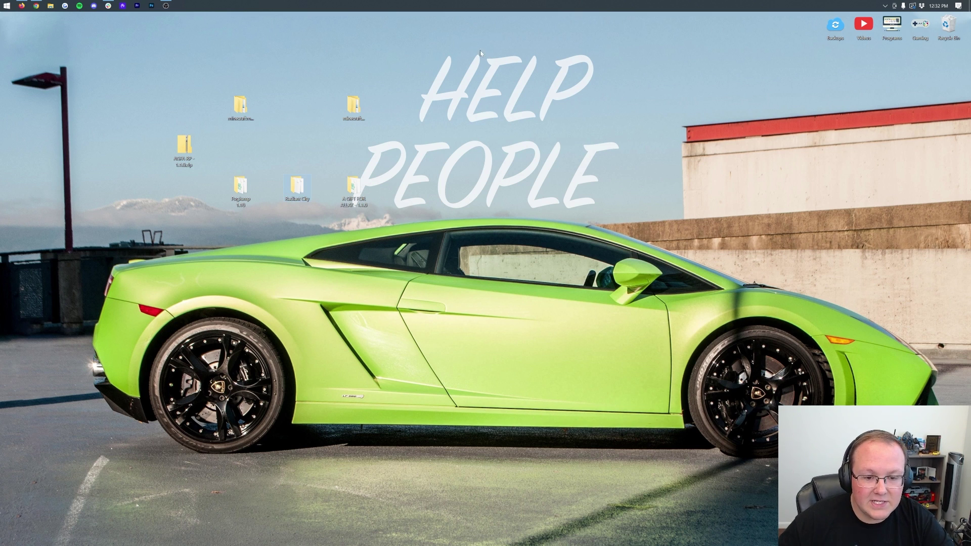
Step: Delete the leftover extracted minecraftmaps folders from the desktop and place the AGFA RP zip above the world folders
left_click_drag(446, 61, 227, 122)
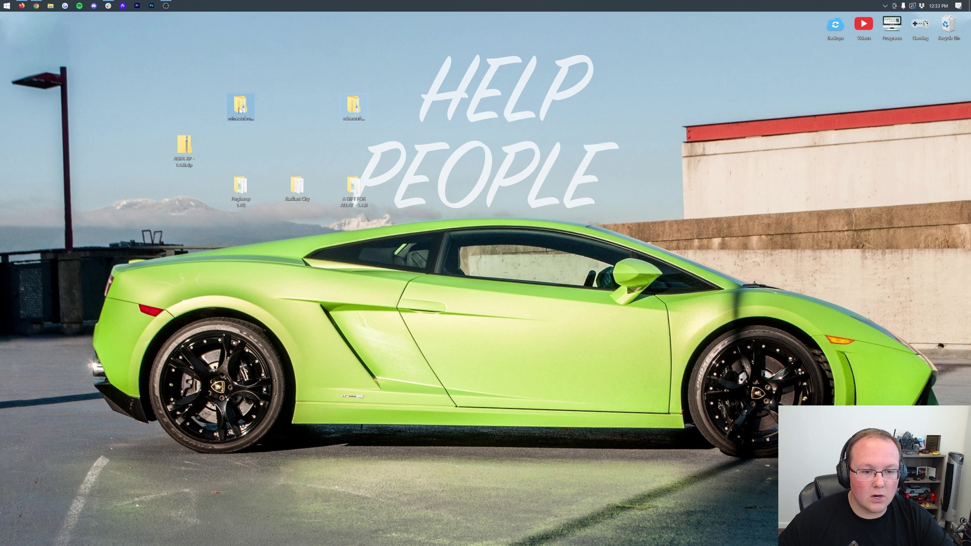
key("Delete")
left_click_drag(184, 147, 316, 128)
Step: Open the Minecraft Launcher and move the three world folders and the resource pack zip higher on the desktop
left_click(6, 5)
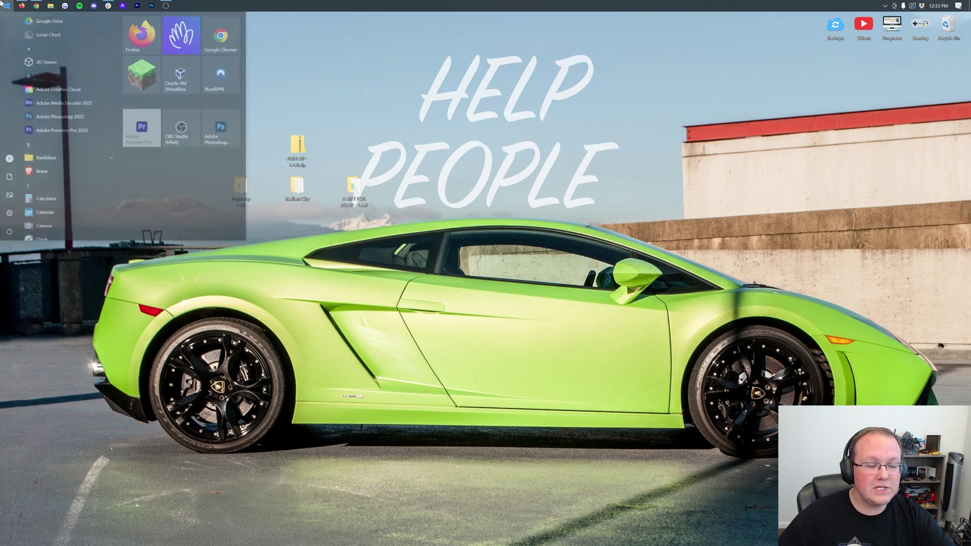
left_click(141, 91)
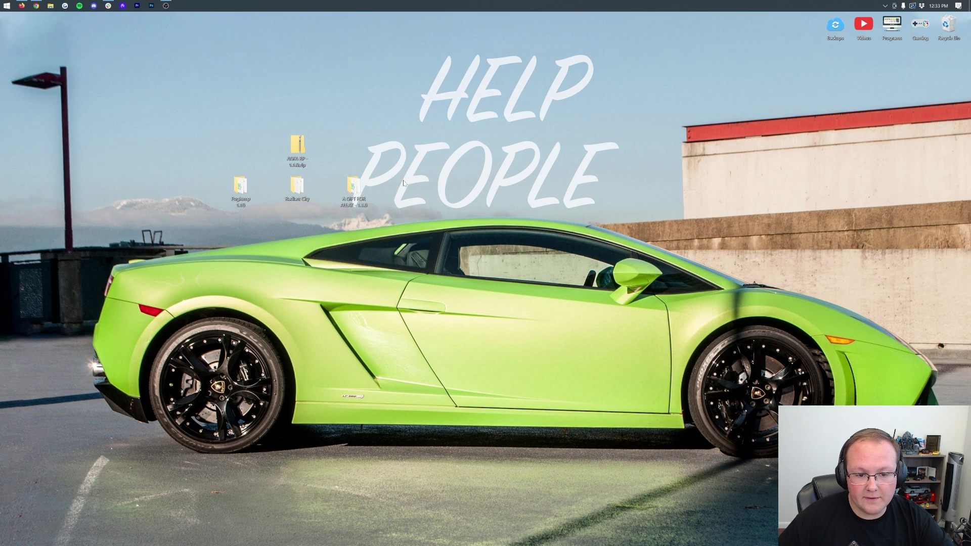
left_click_drag(403, 183, 196, 134)
left_click_drag(313, 149, 314, 68)
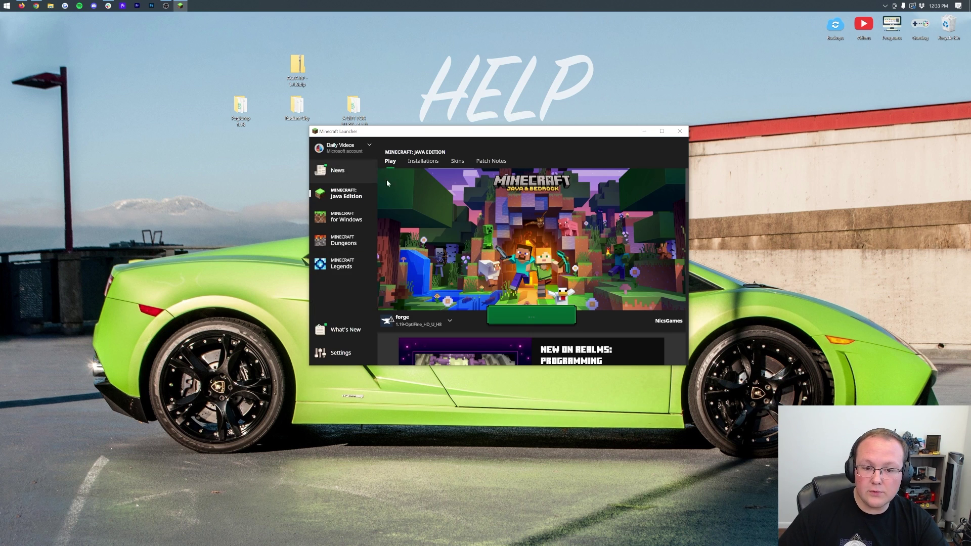
Step: Remove the forge installation from the Minecraft: Java Edition installations
left_click(424, 162)
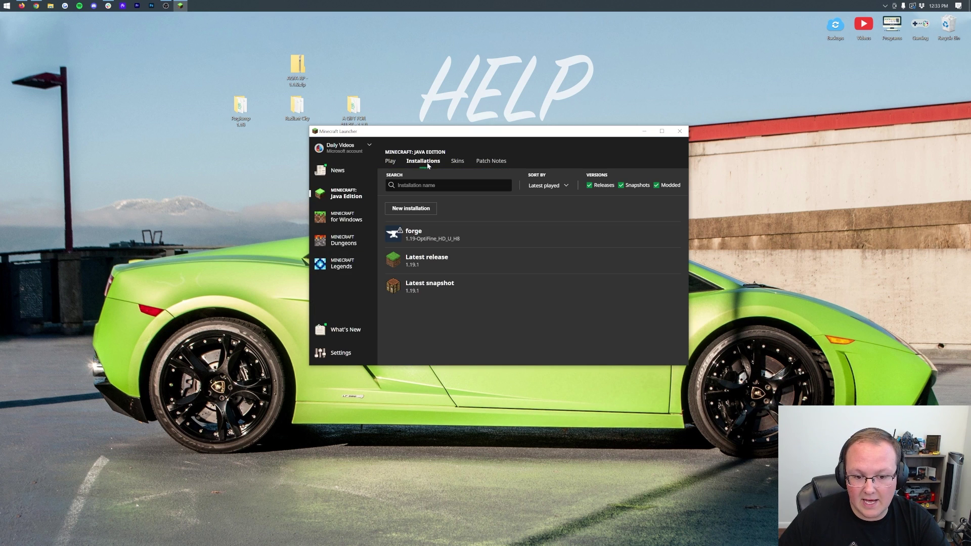
mouse_move(675, 236)
left_click(675, 237)
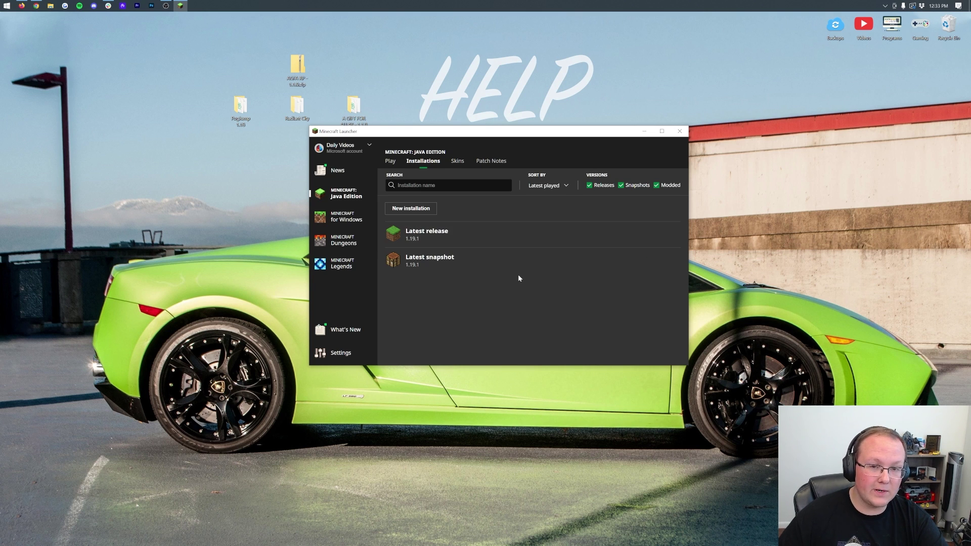
Step: Open the game folder of the Latest release installation and go into its saves folder
mouse_move(430, 232)
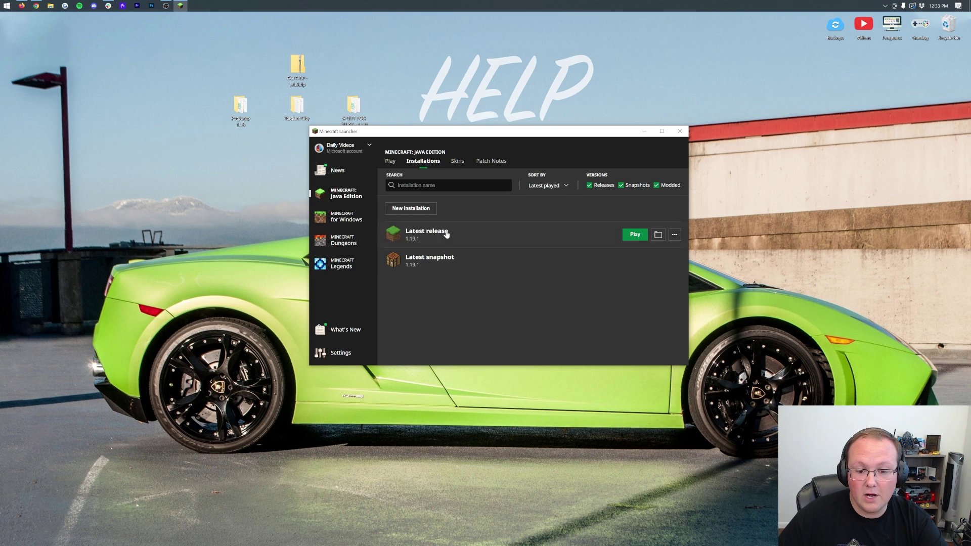
left_click(658, 235)
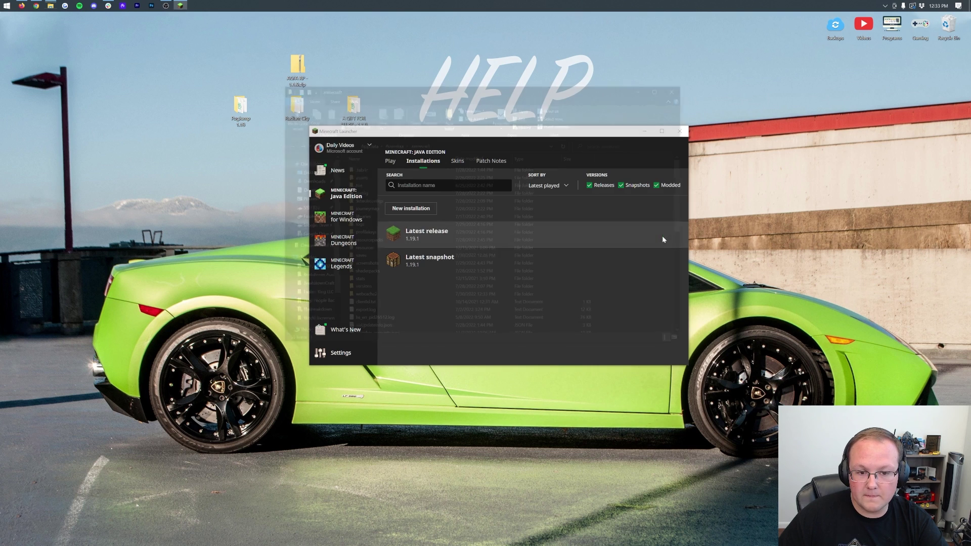
left_click_drag(348, 84, 348, 133)
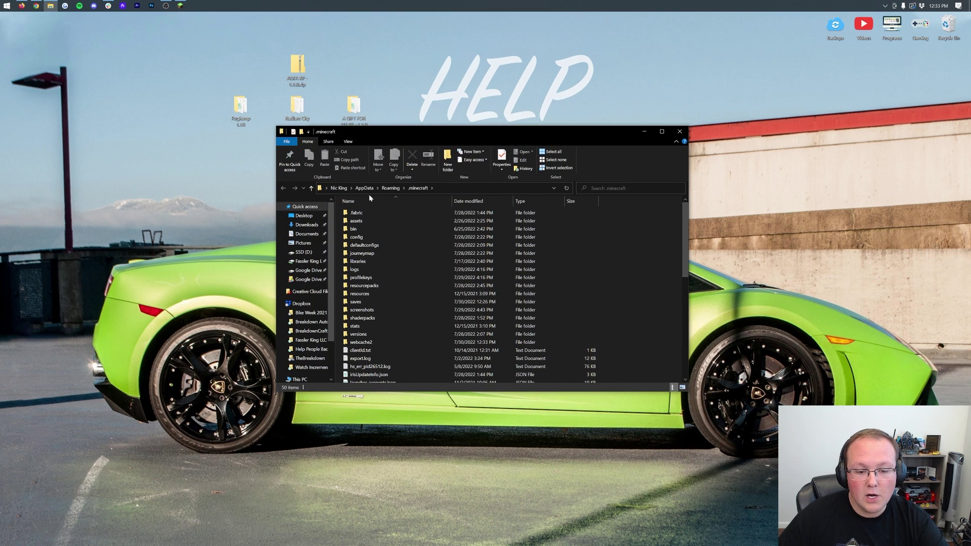
left_click(367, 302)
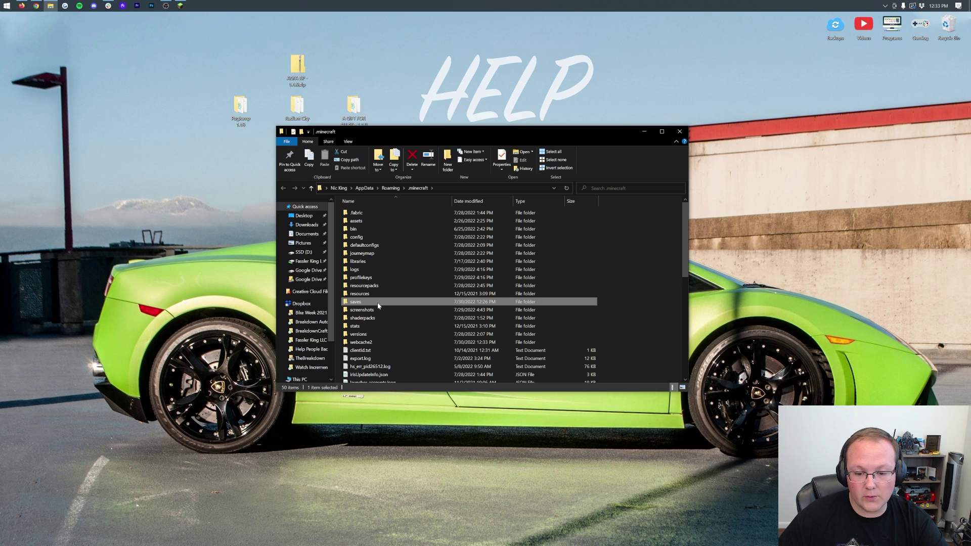
double_click(367, 302)
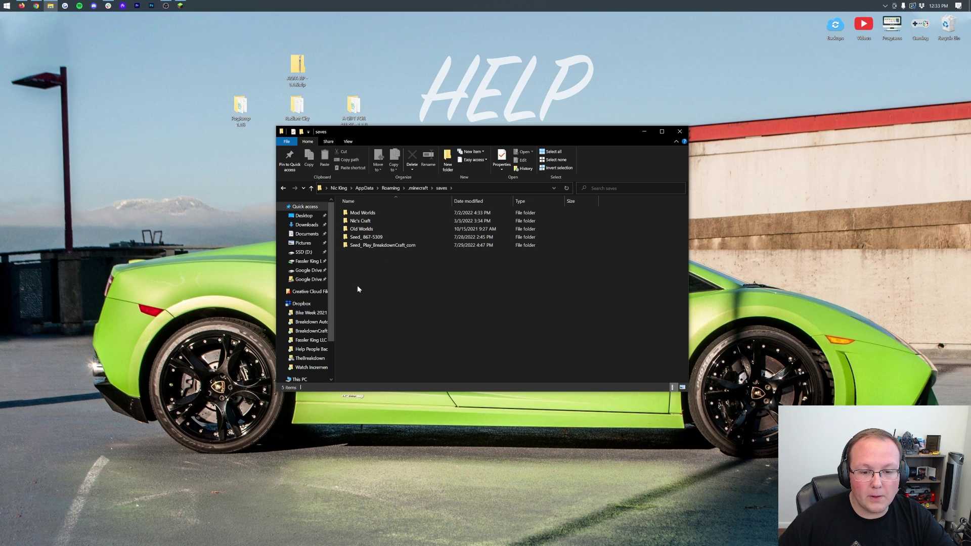
Step: Look through the Old Worlds folder and return to the saves folder
left_click(366, 230)
double_click(366, 230)
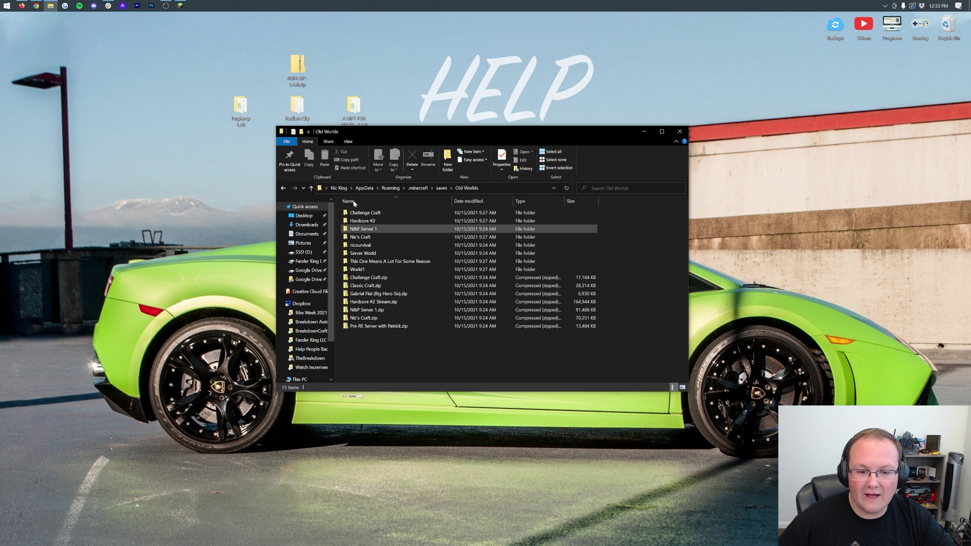
key("alt+Left")
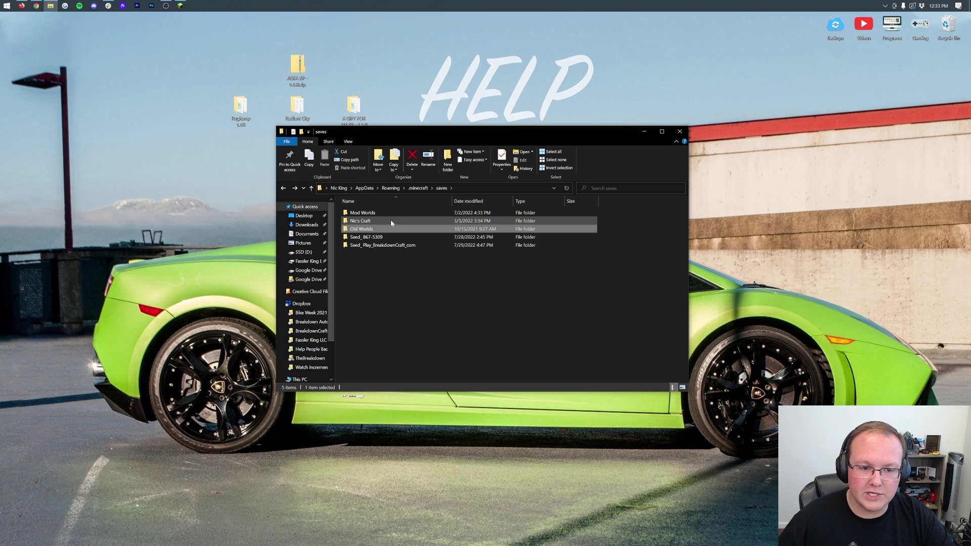
Step: Move the PogJump 1.18, Radiant City and A GIFT FOR ALLAY - 1.1.0 world folders from the desktop into the saves folder
left_click_drag(374, 104, 236, 114)
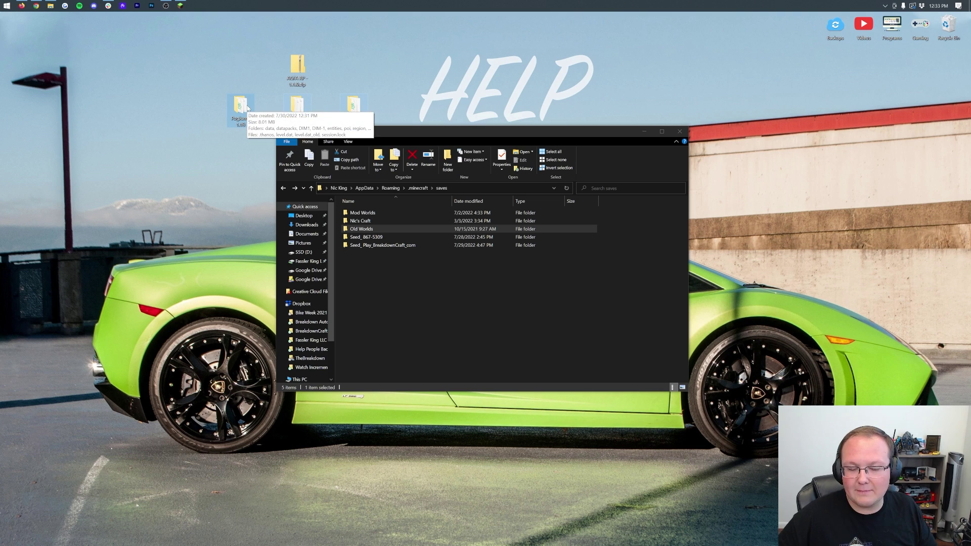
left_click_drag(242, 107, 435, 314)
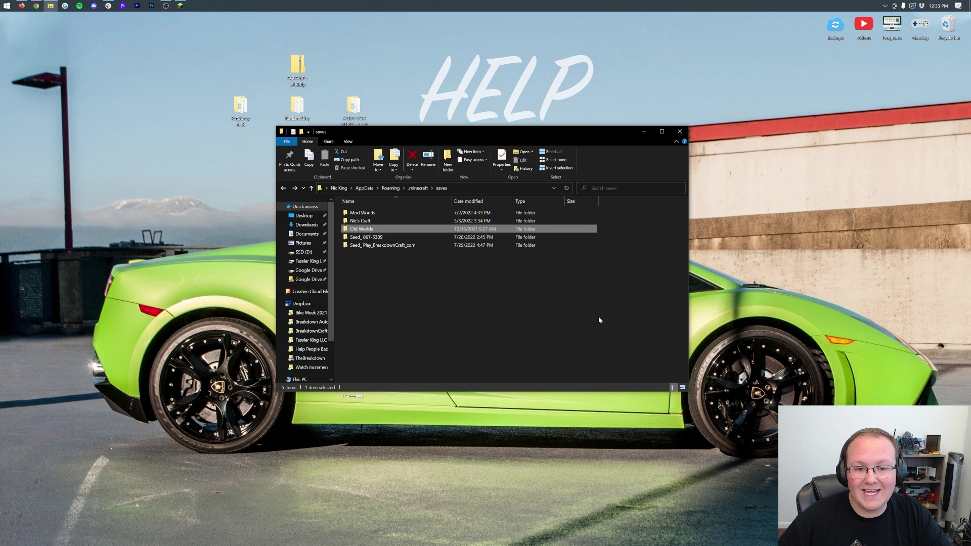
left_click(362, 281)
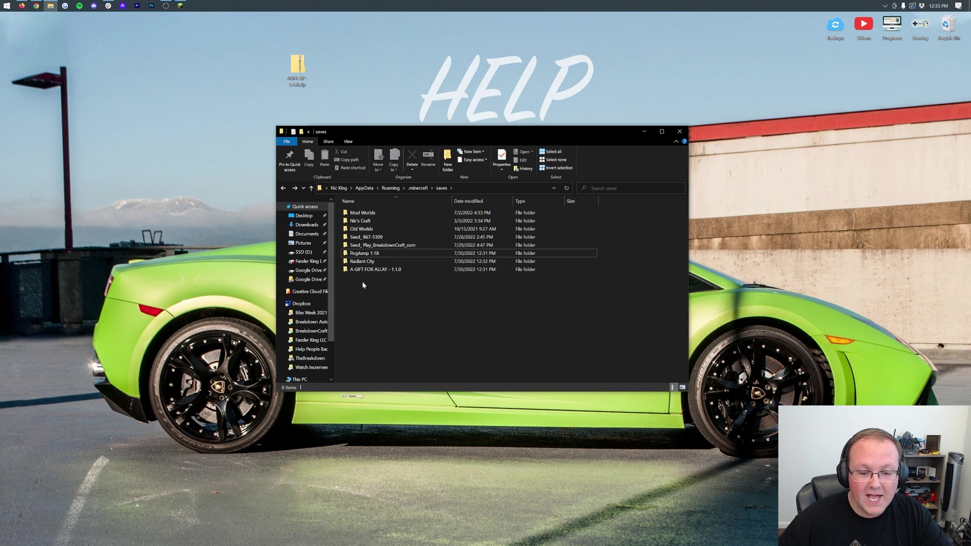
Step: Check that the PogJump 1.18, Radiant City and A GIFT FOR ALLAY - 1.1.0 folders in saves directly contain their world files
double_click(368, 255)
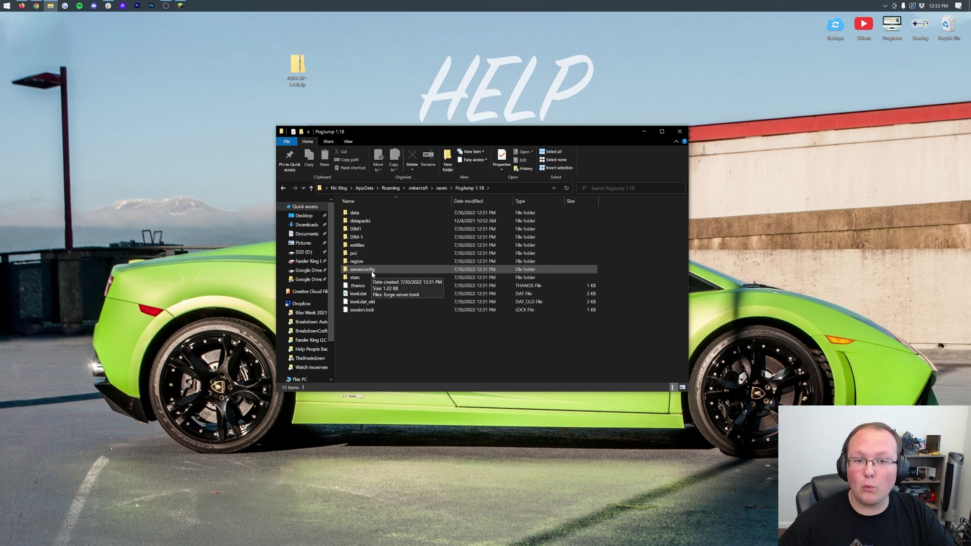
left_click(284, 188)
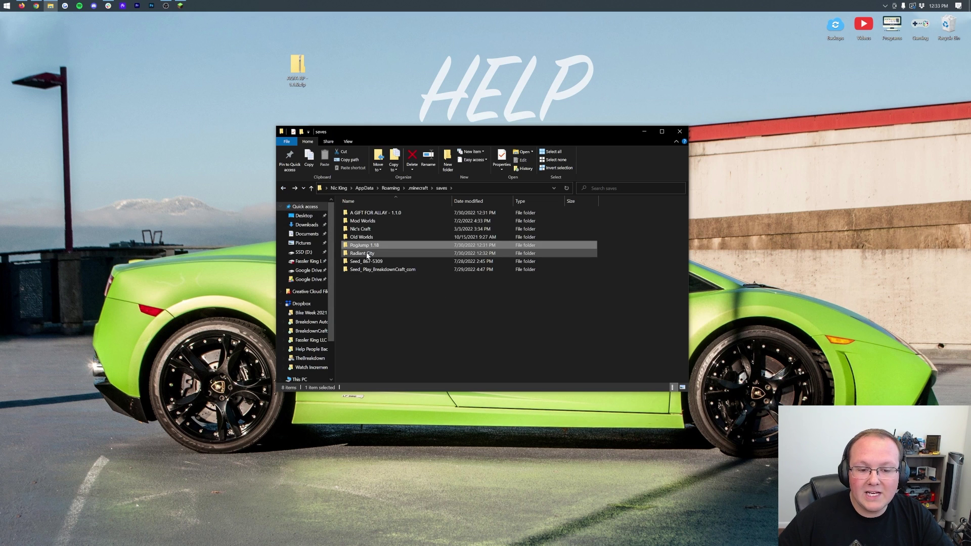
double_click(367, 254)
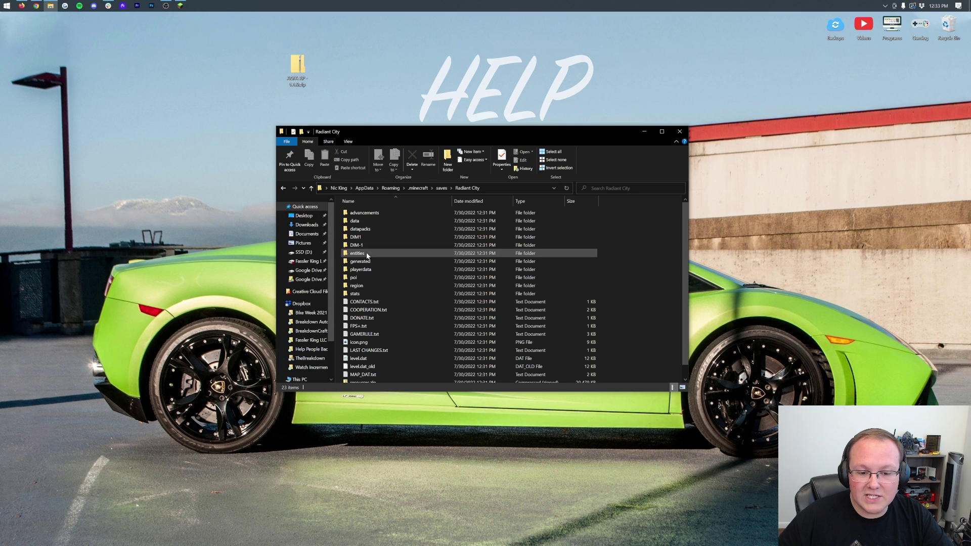
left_click(283, 187)
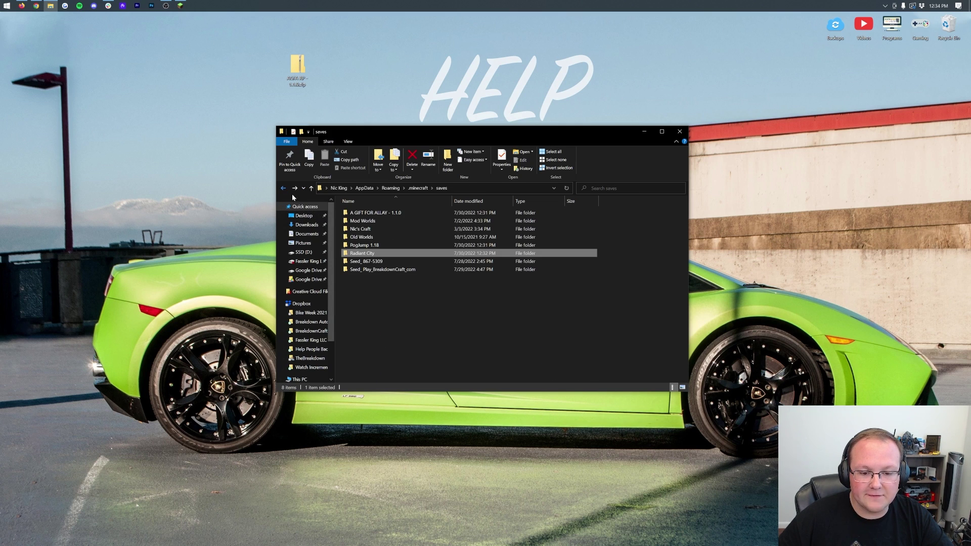
double_click(372, 213)
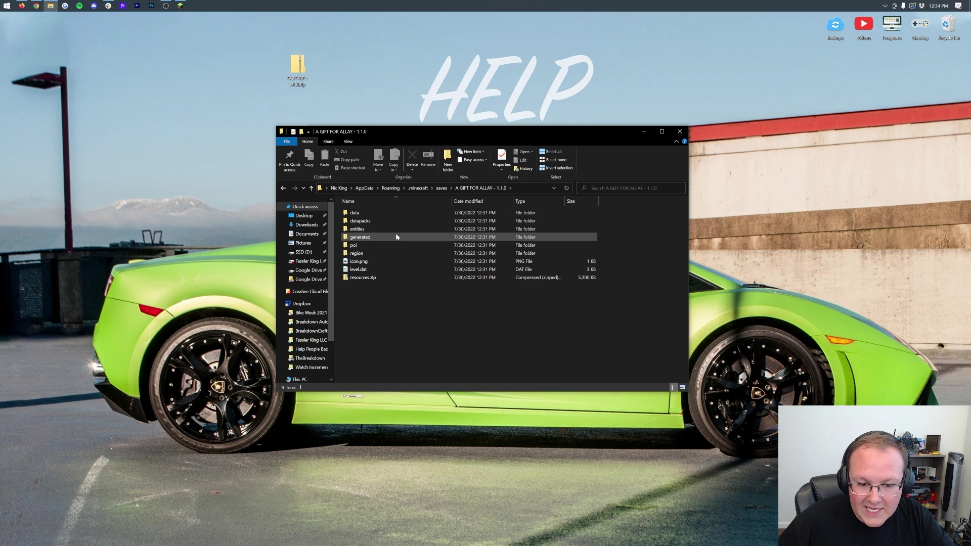
left_click(282, 188)
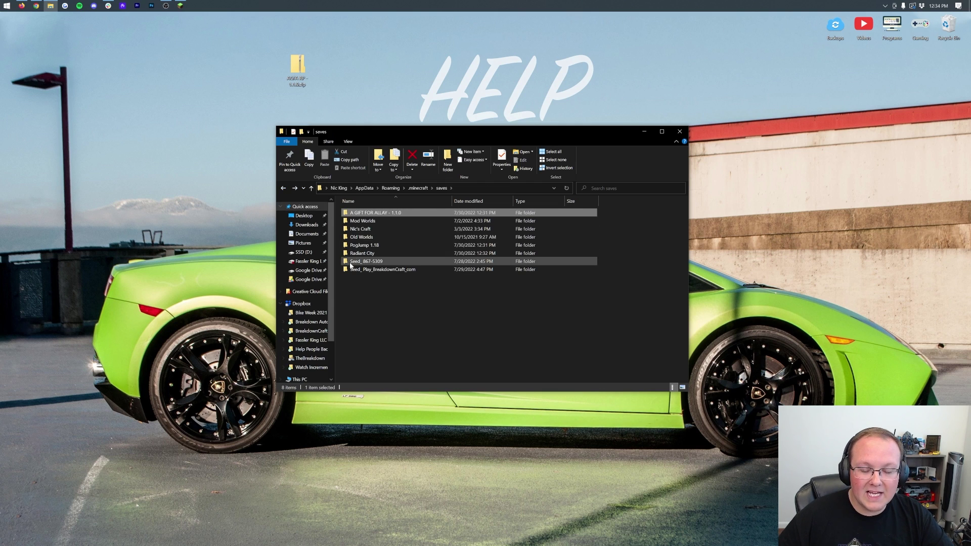
Step: Move the AGFA RP - 1.1.0.zip resource pack from the desktop into the .minecraft resourcepacks folder and close the window
left_click(419, 188)
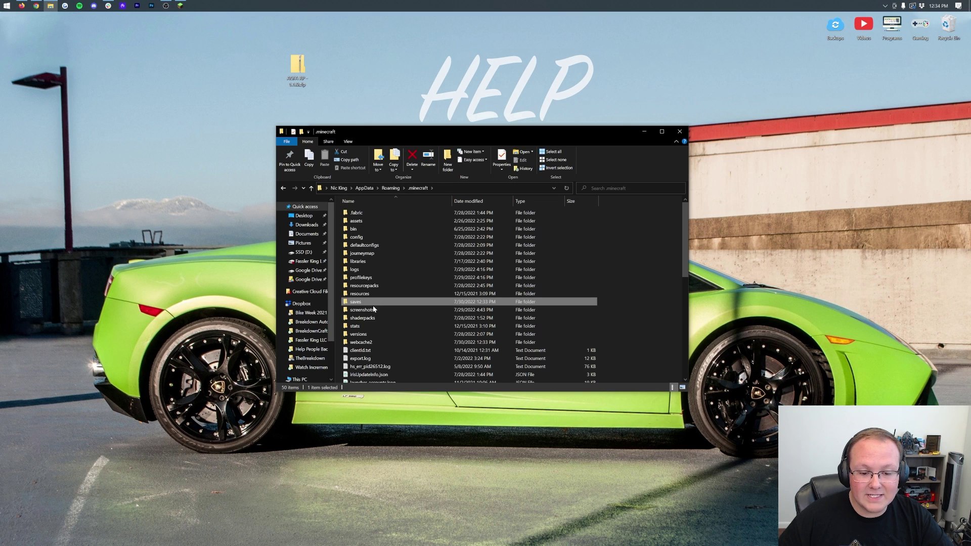
double_click(369, 285)
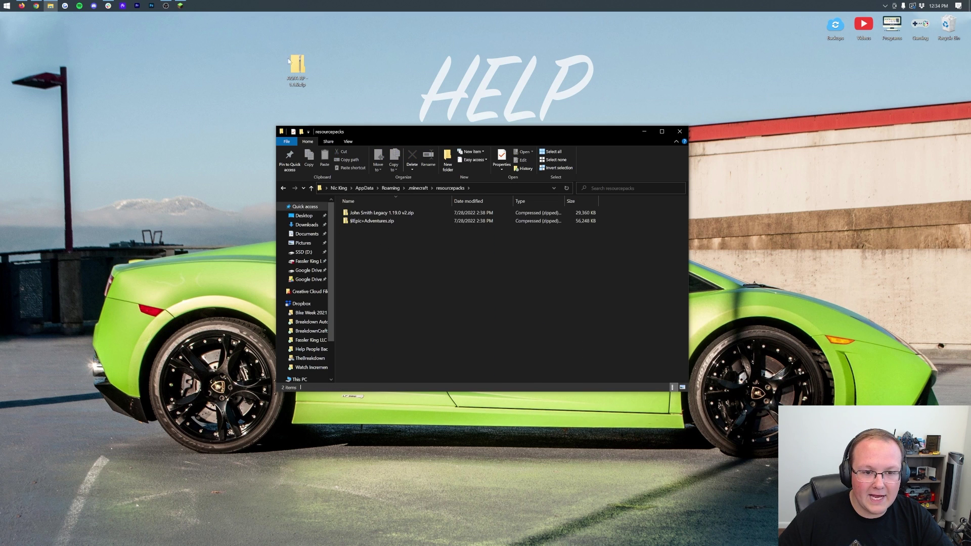
left_click_drag(289, 61, 605, 210)
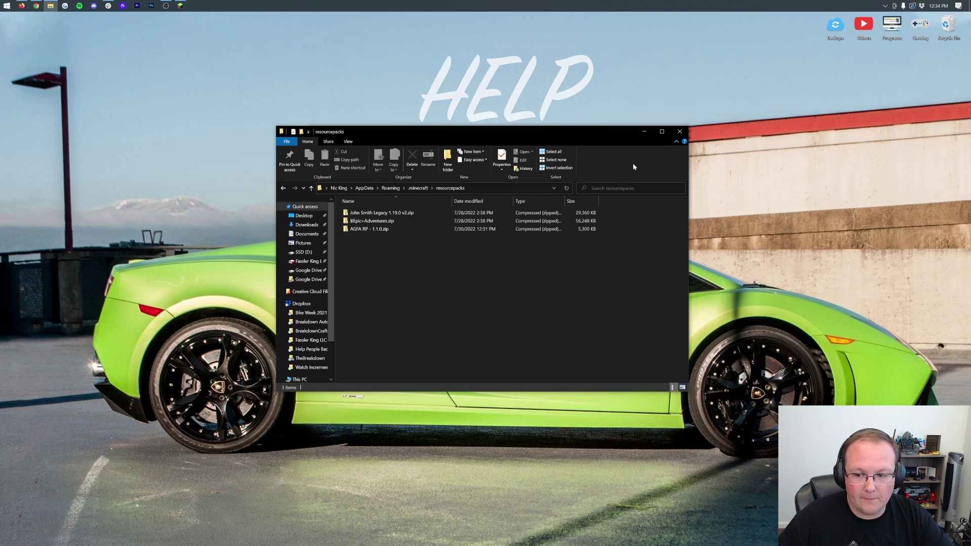
left_click(677, 135)
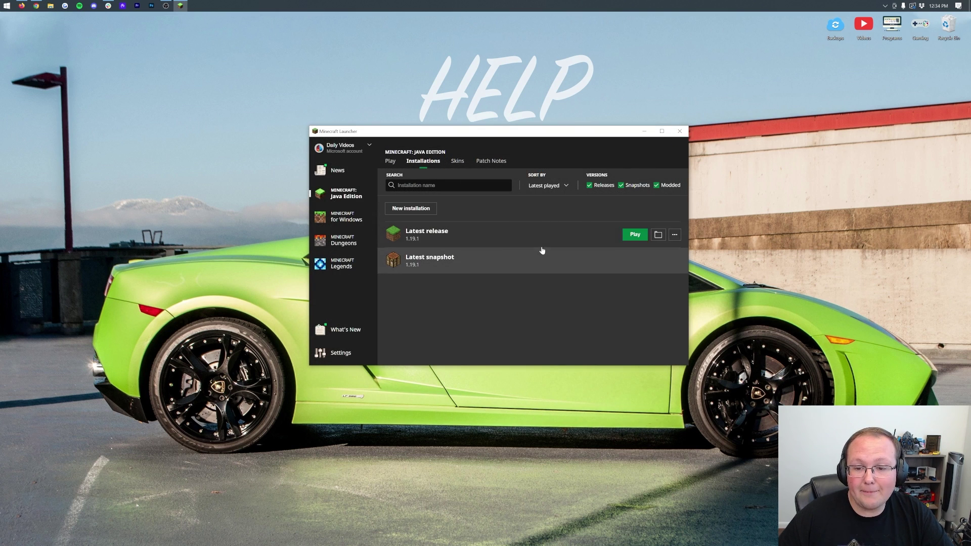
Step: Launch the Latest release of Minecraft, activate the AGFA RP - 1.1.0.zip resource pack and return to the title screen
left_click(634, 236)
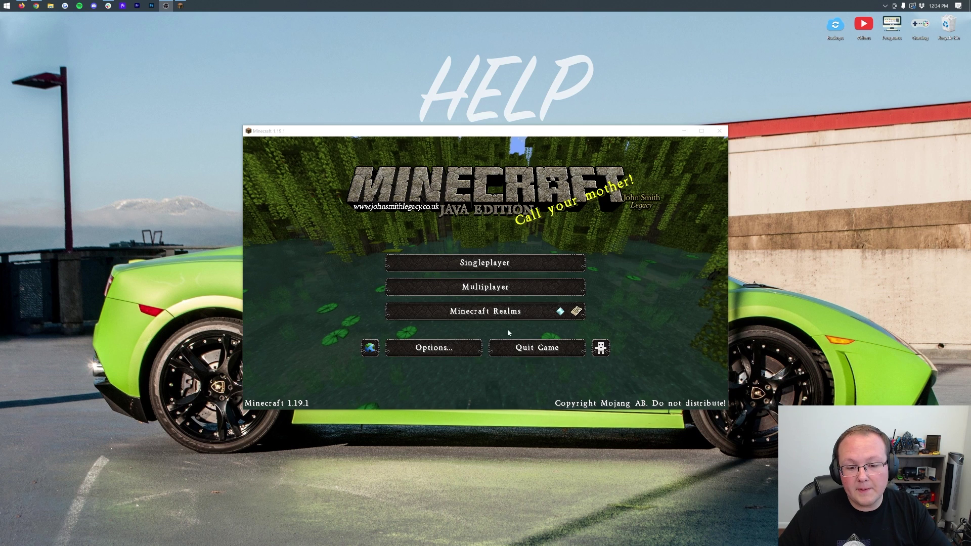
left_click(472, 348)
left_click(432, 306)
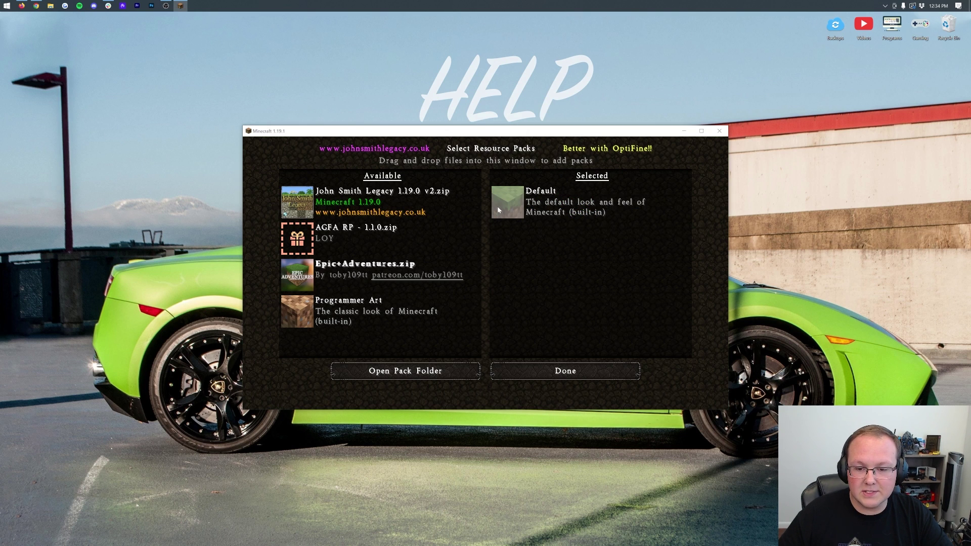
left_click(293, 246)
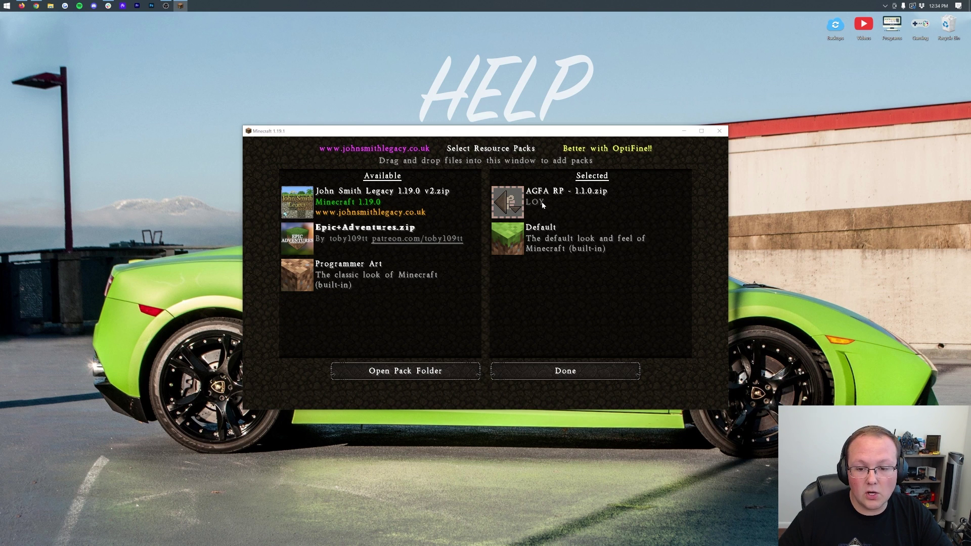
left_click(557, 373)
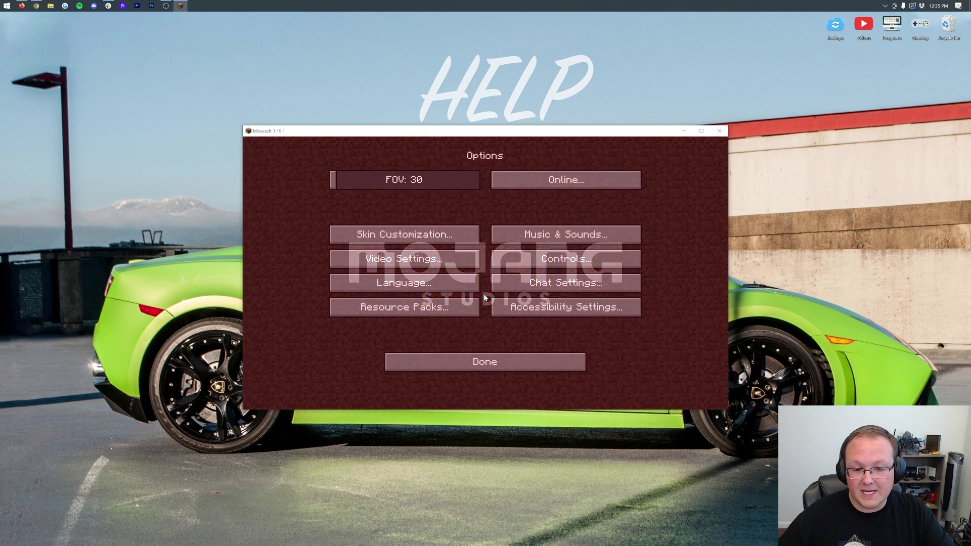
left_click(515, 357)
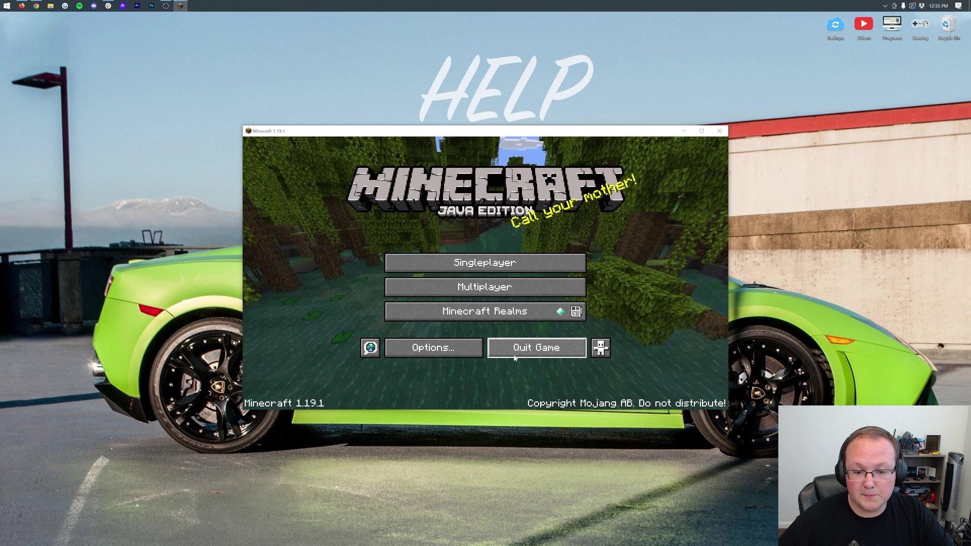
Step: Find the newly installed maps in the singleplayer world list and load the A GIFT FOR ALLAY world
left_click(507, 273)
scroll(472, 236, "down", 2)
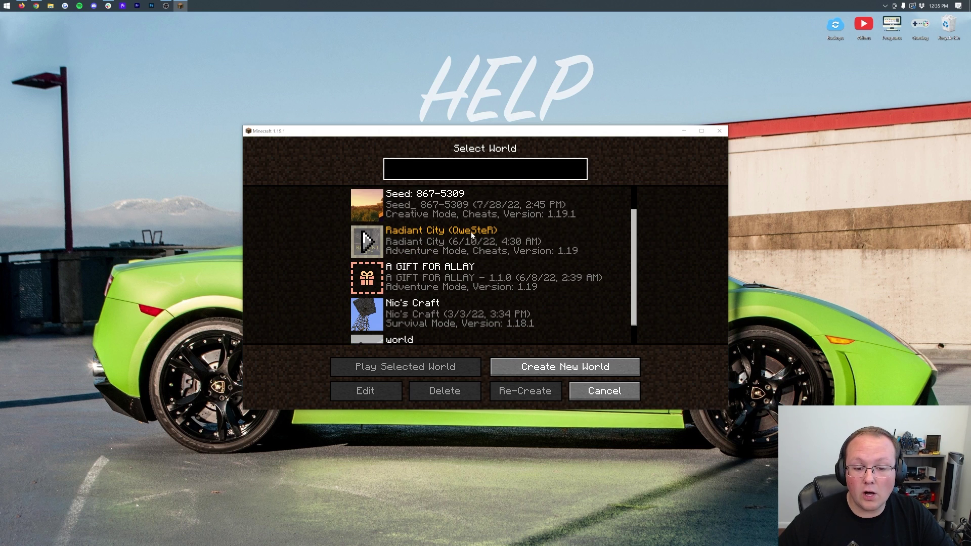
left_click(415, 240)
left_click(414, 276)
scroll(415, 276, "down", 1)
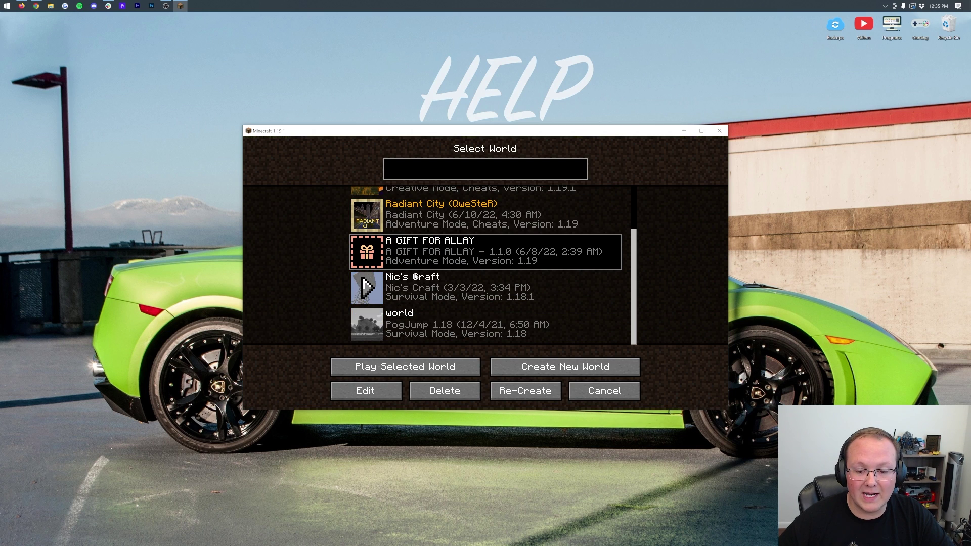
left_click(408, 320)
scroll(427, 341, "up", 2)
double_click(420, 289)
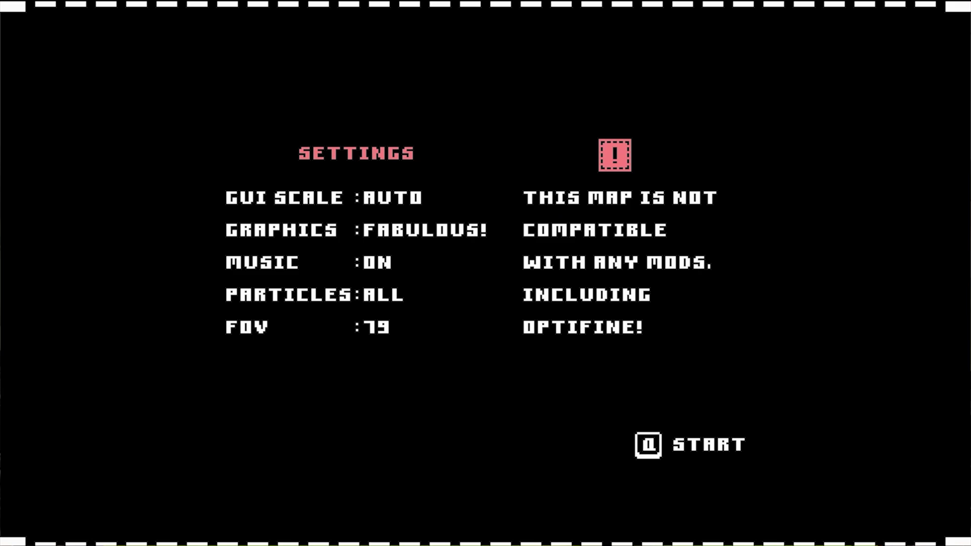
Step: Start the A GIFT FOR ALLAY map from its settings screen and enter level 1
key("q")
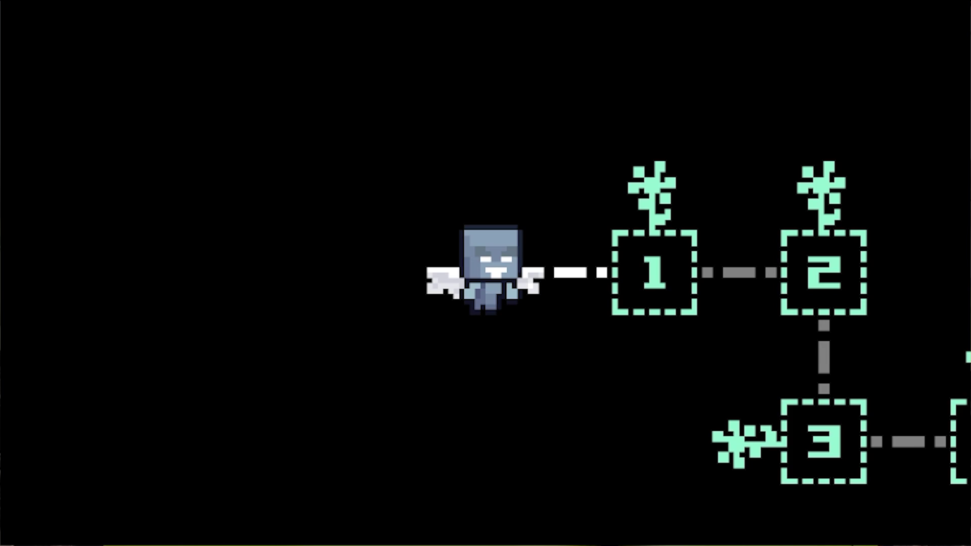
key("d")
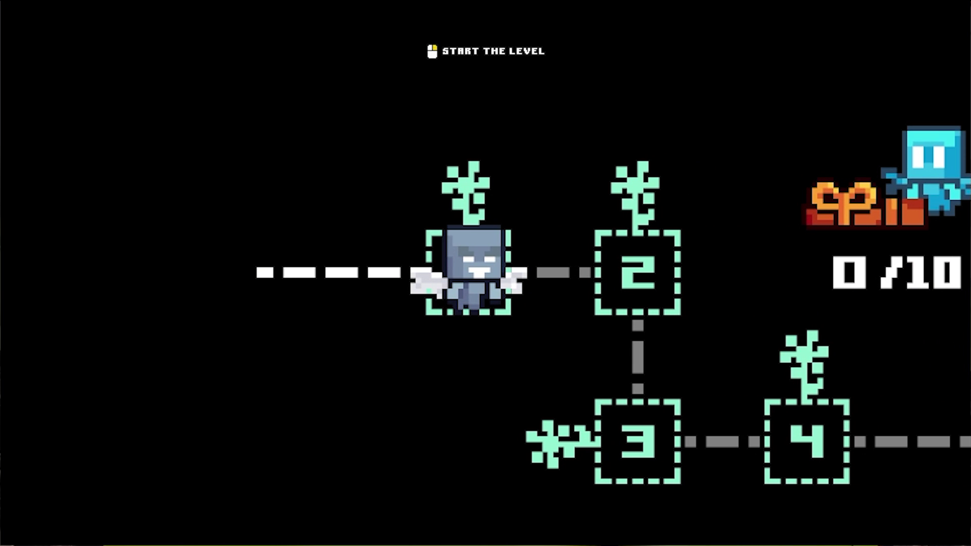
right_click(485, 273)
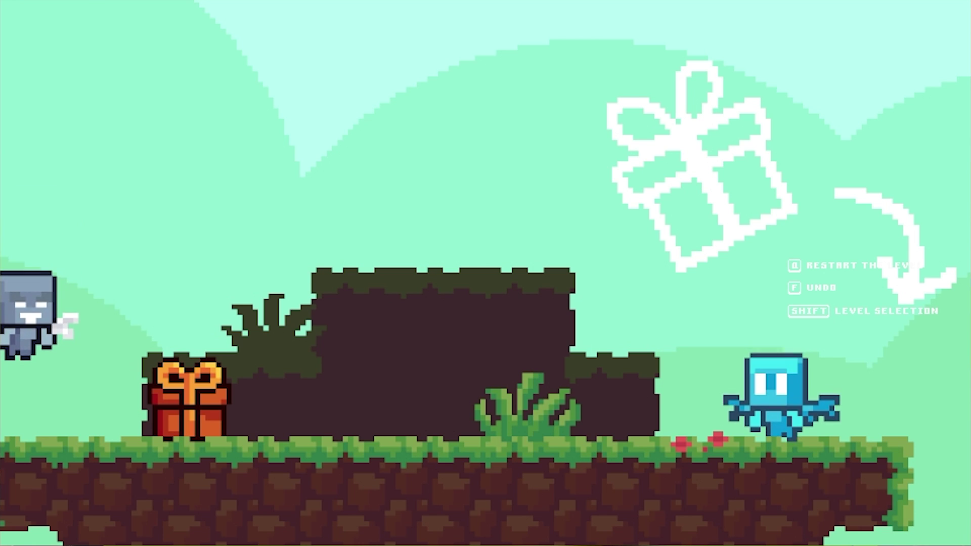
Step: Set the FOV to 77 in the game options and return to the level
key("Escape")
left_click(400, 334)
left_click_drag(336, 86, 352, 93)
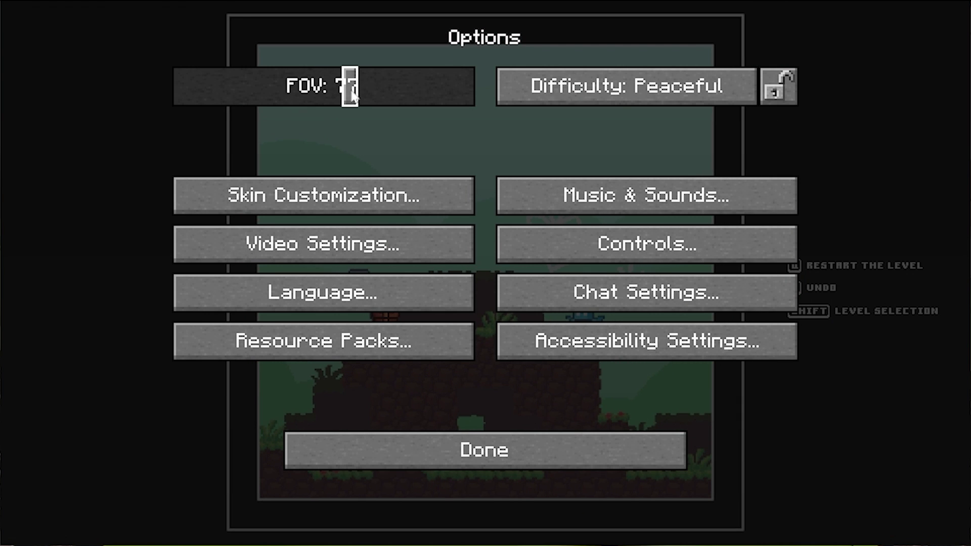
left_click(516, 464)
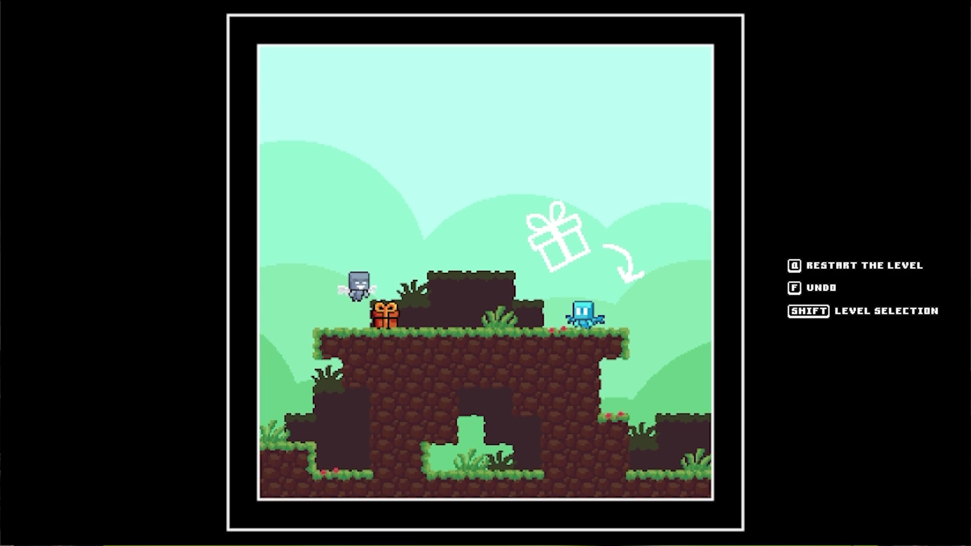
Step: Complete level 1 by pushing the gift across the platform to the allay
key("Right")
key("Right")
key("Right")
key("Right")
key("Right")
key("Right")
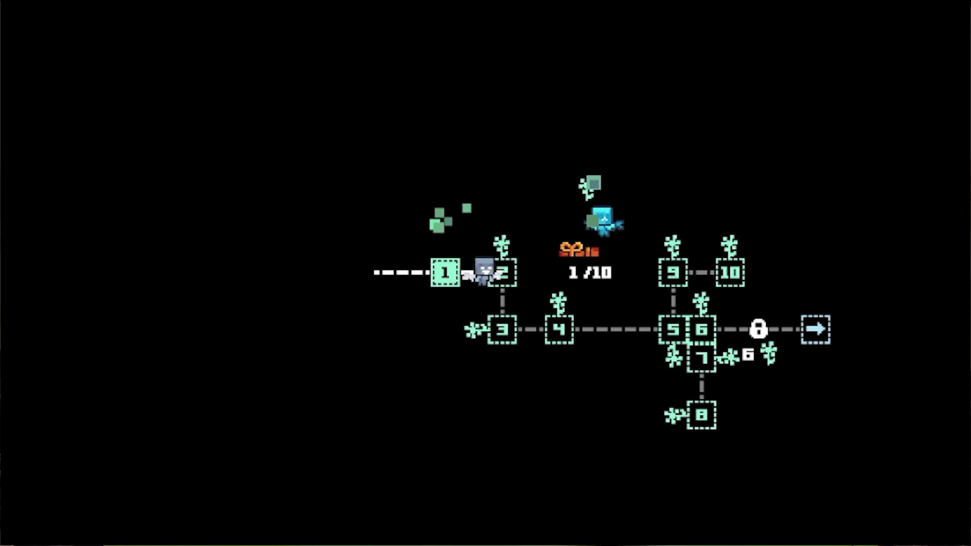
Step: Complete level 2 by pushing the gift to the allay, and move to level 3 on the level map
right_click(487, 273)
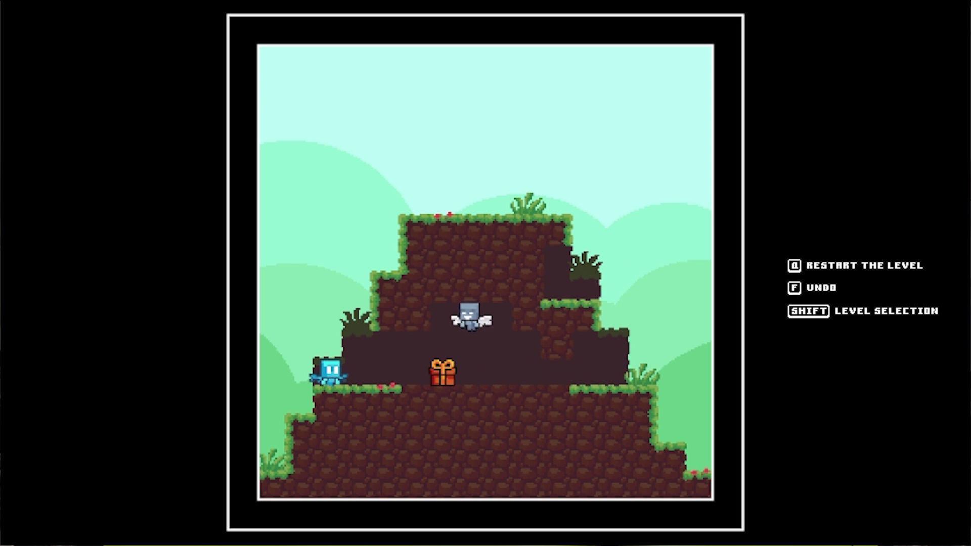
key("Left")
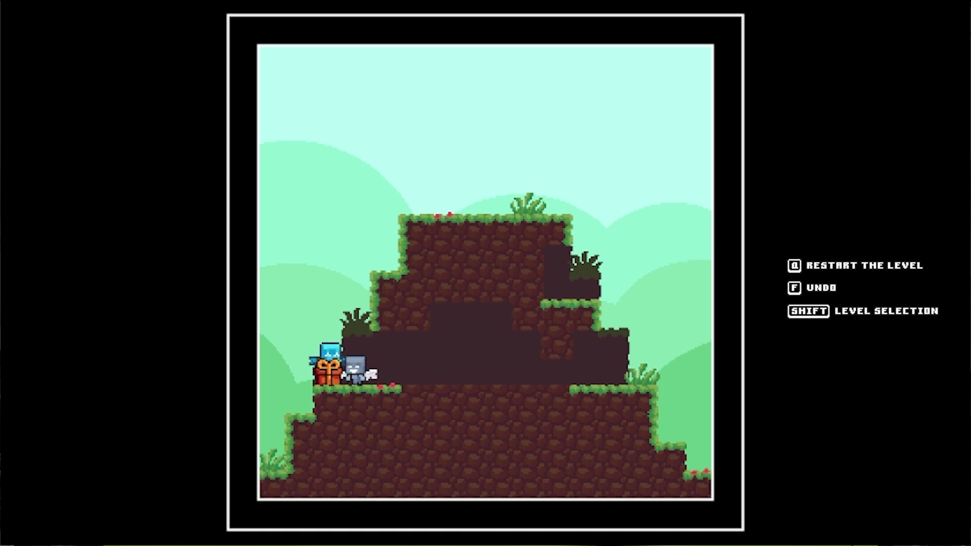
key("shift")
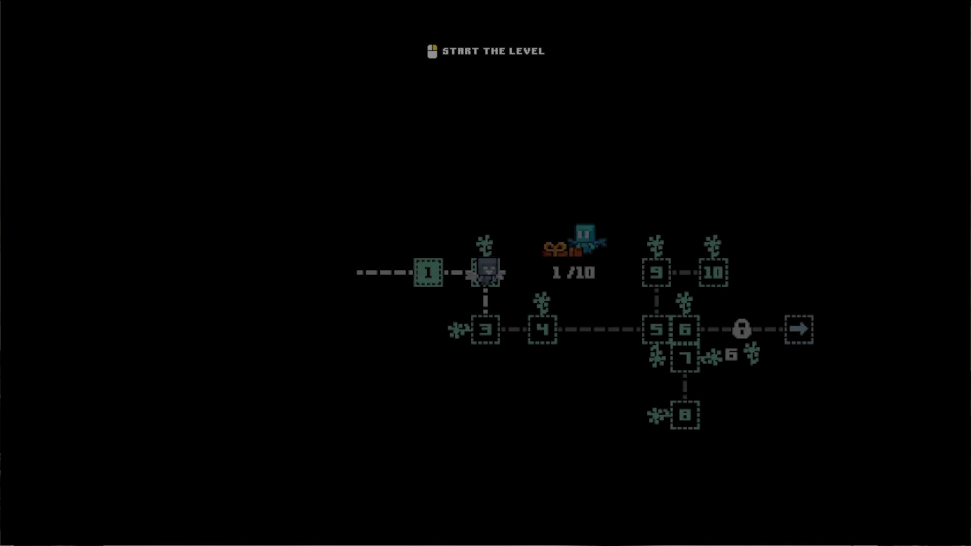
key("Down")
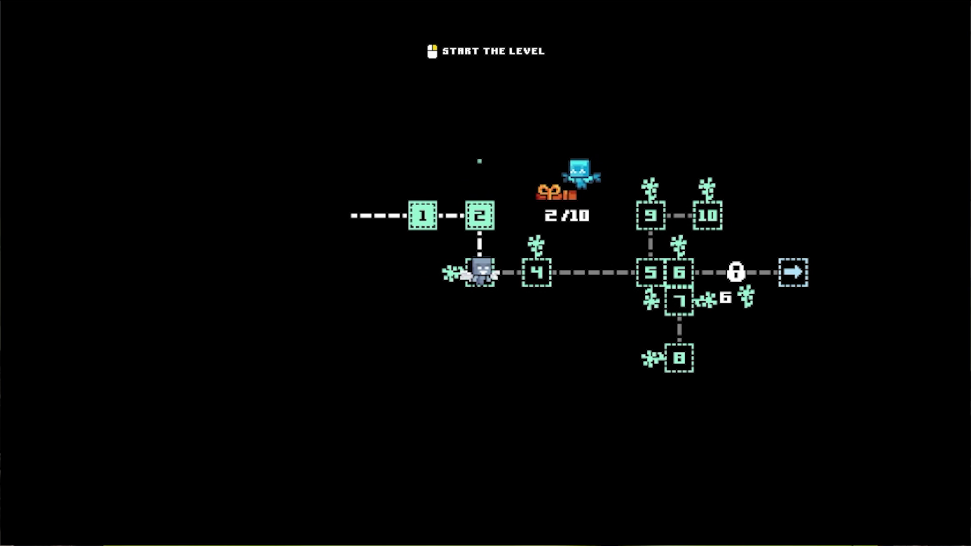
Step: Save and quit A GIFT FOR ALLAY and load the PogJump 1.18 world from the singleplayer list
key("Escape")
left_click(495, 364)
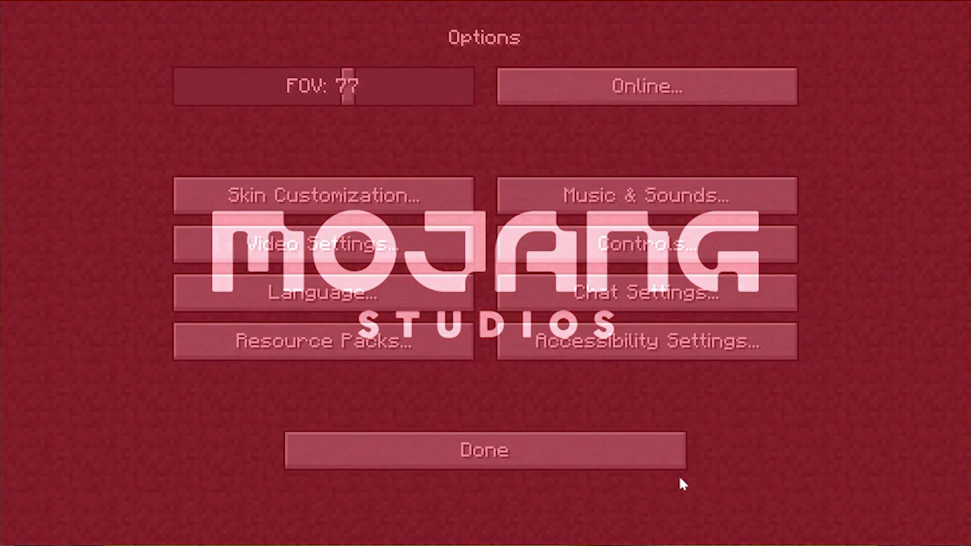
key("Escape")
left_click(517, 257)
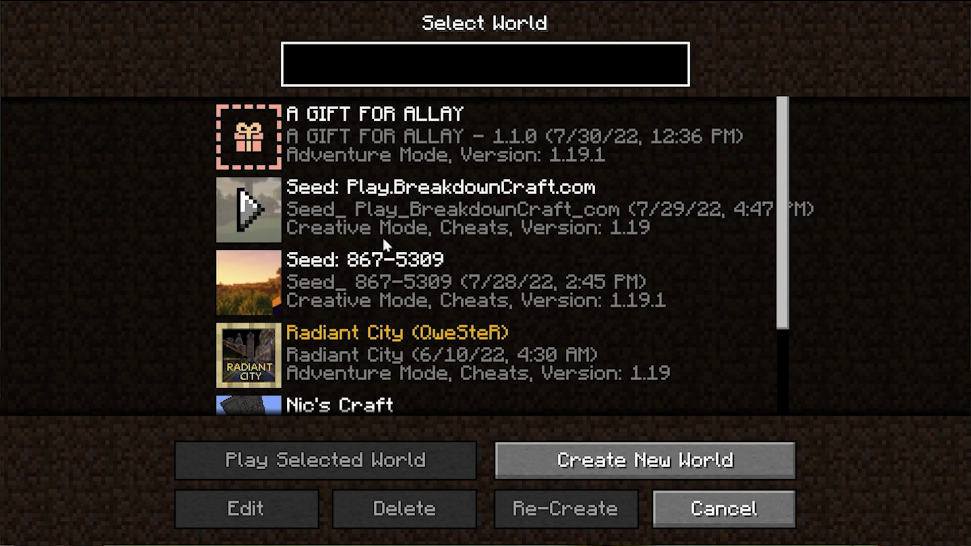
scroll(379, 248, "down", 3)
scroll(352, 371, "down", 1)
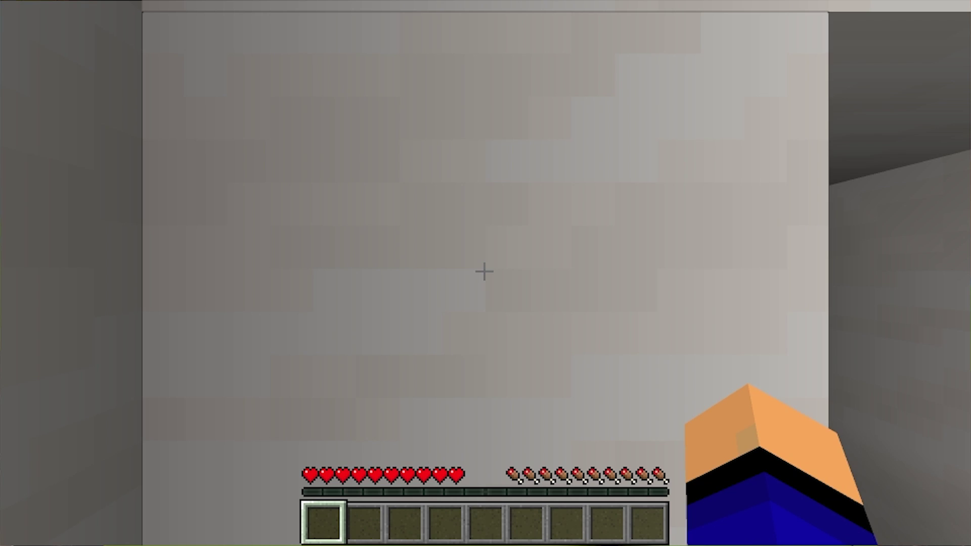
Step: Walk through the PogJump starting rooms to the first parkour course
key("w")
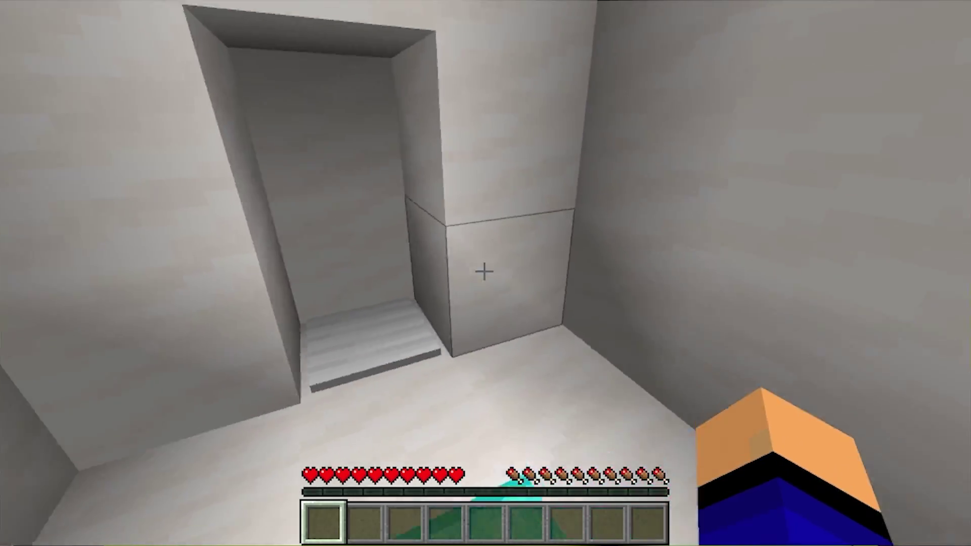
key("w")
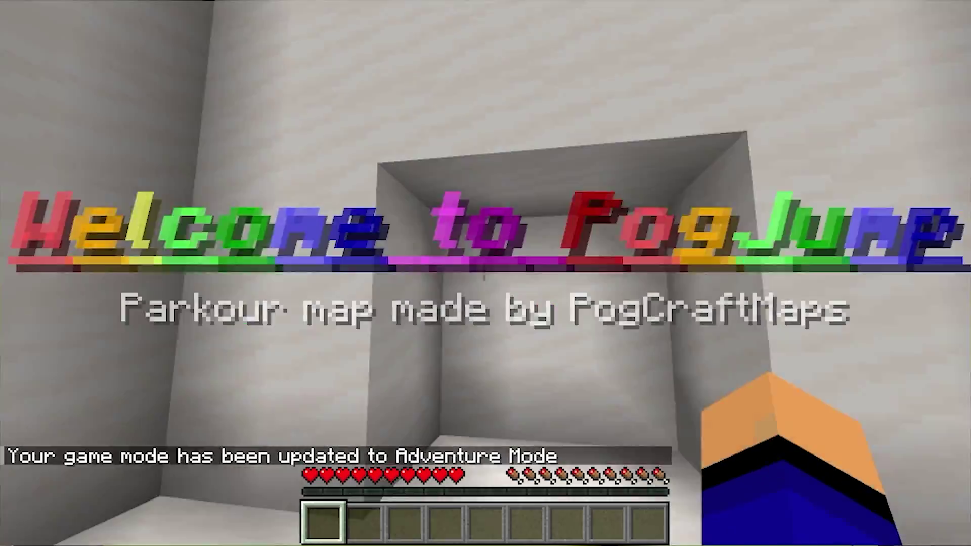
key("w")
mouse_move(484, 272)
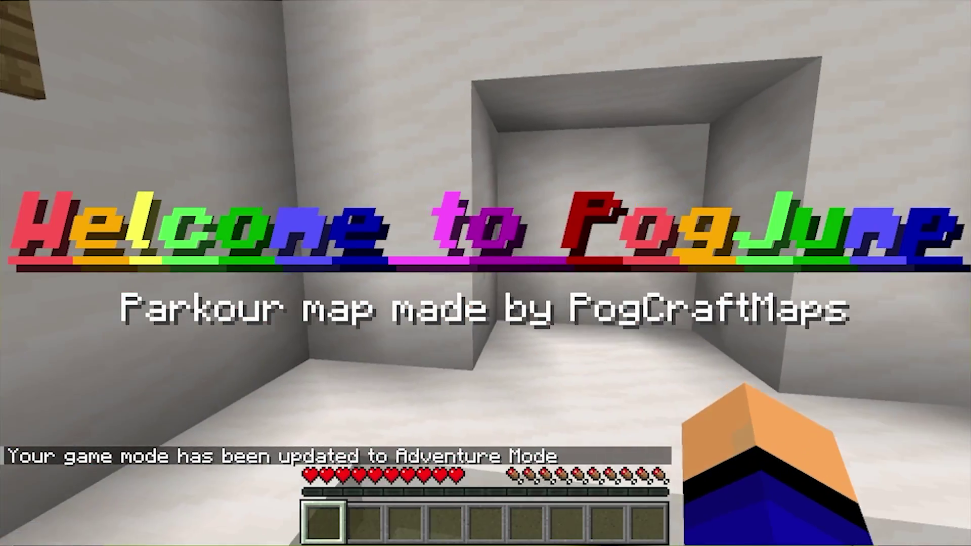
key("w")
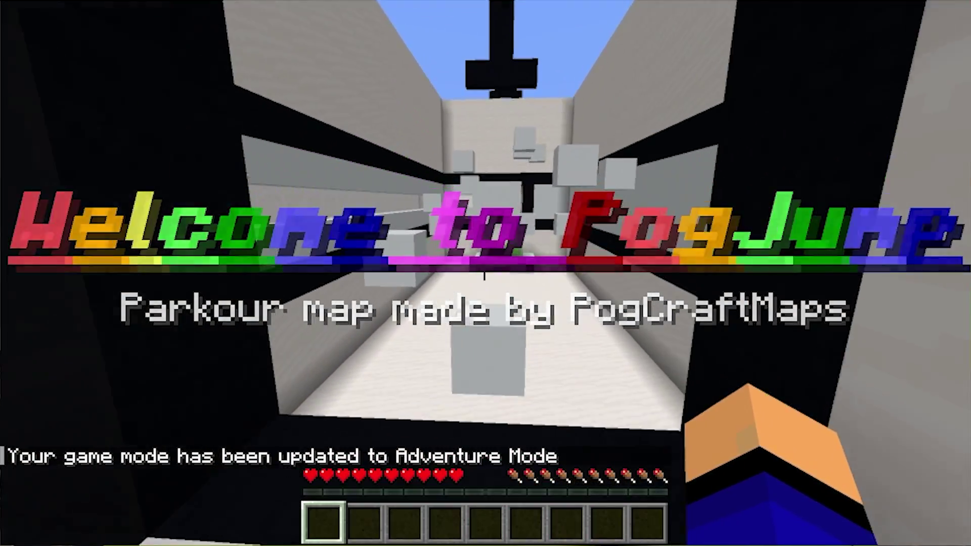
Step: Try to jump across the floating blocks of PogJump parkour level 1
key("w")
key("w")
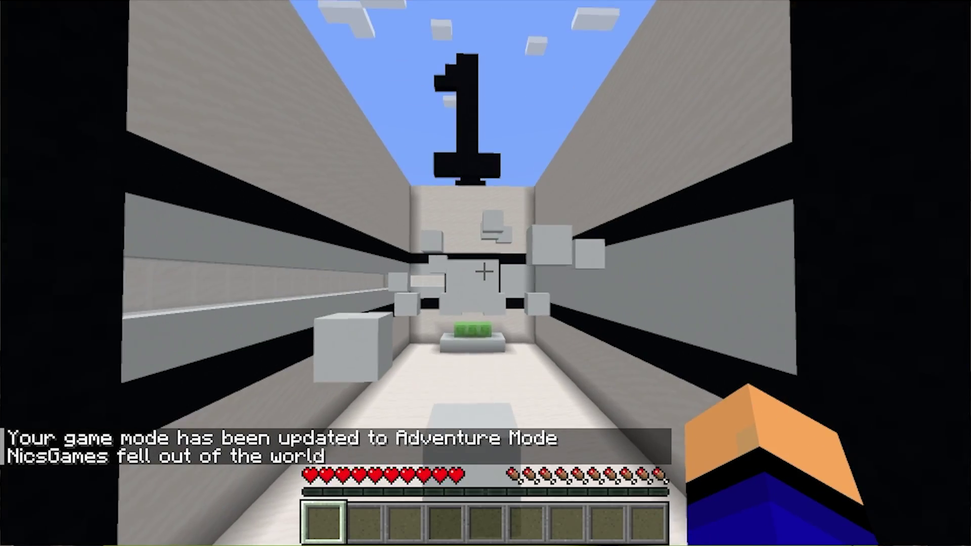
key("space")
key("w")
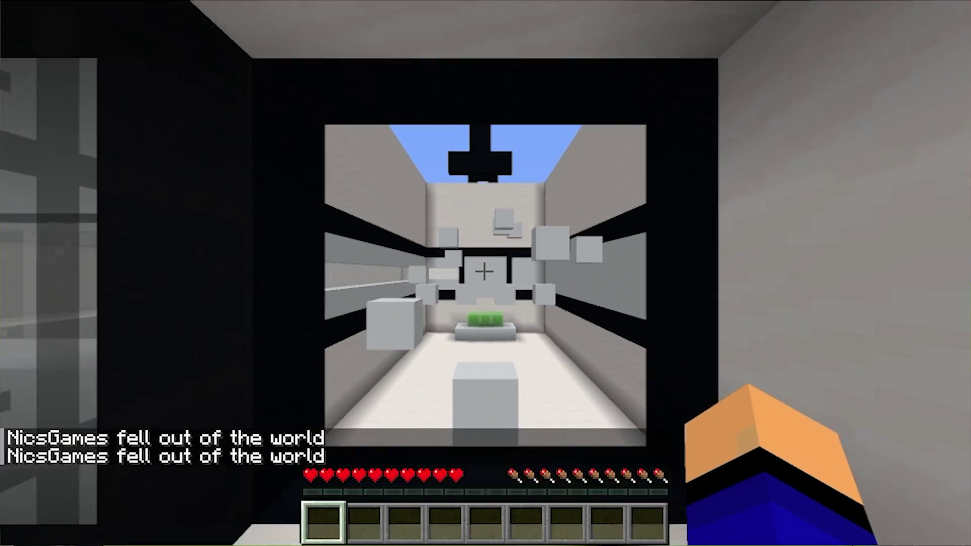
key("w")
key("w")
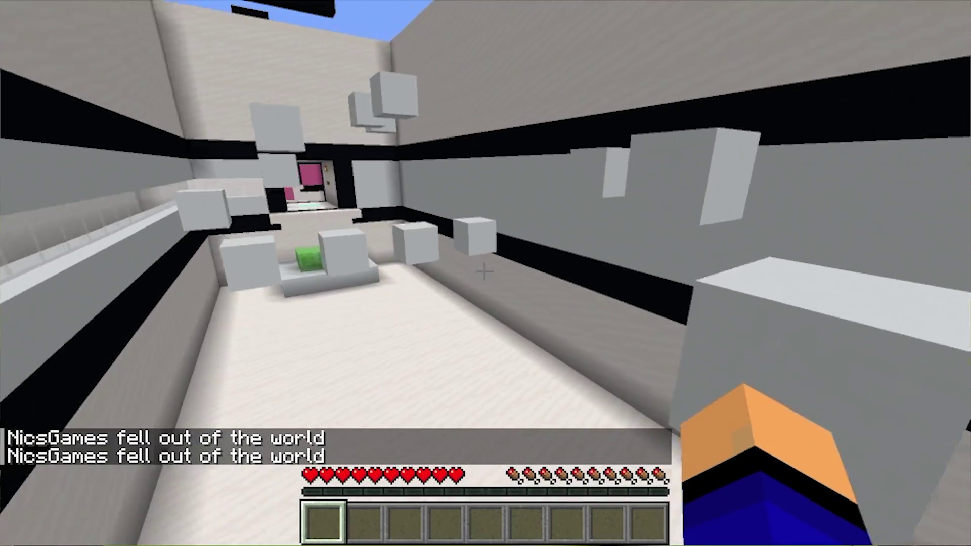
Step: Save and quit PogJump and load the Radiant City world from the singleplayer list
key("Escape")
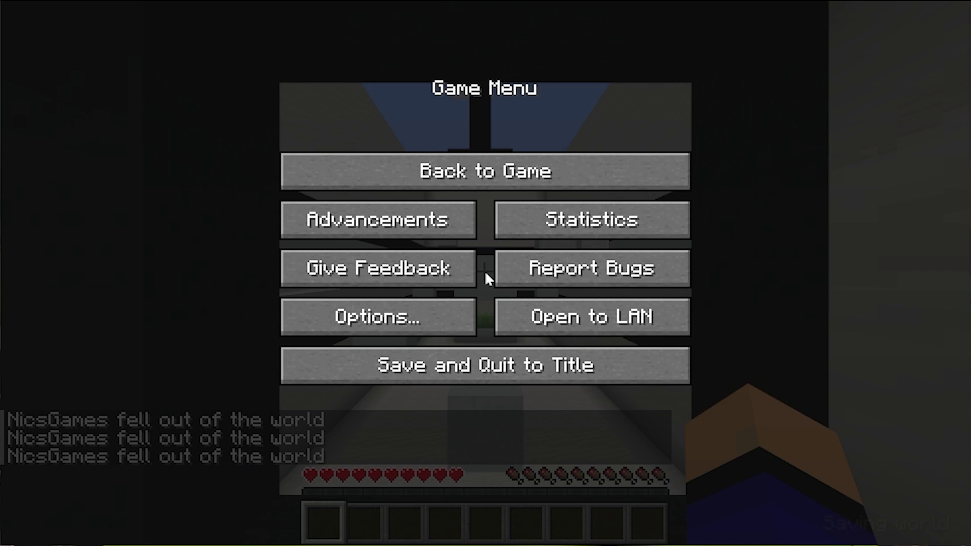
left_click(424, 377)
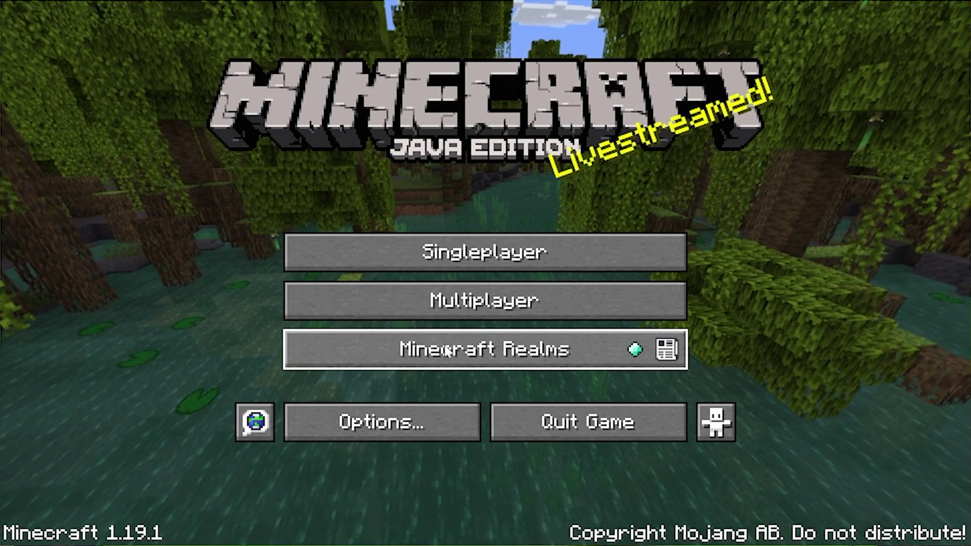
left_click(475, 253)
scroll(391, 300, "down", 3)
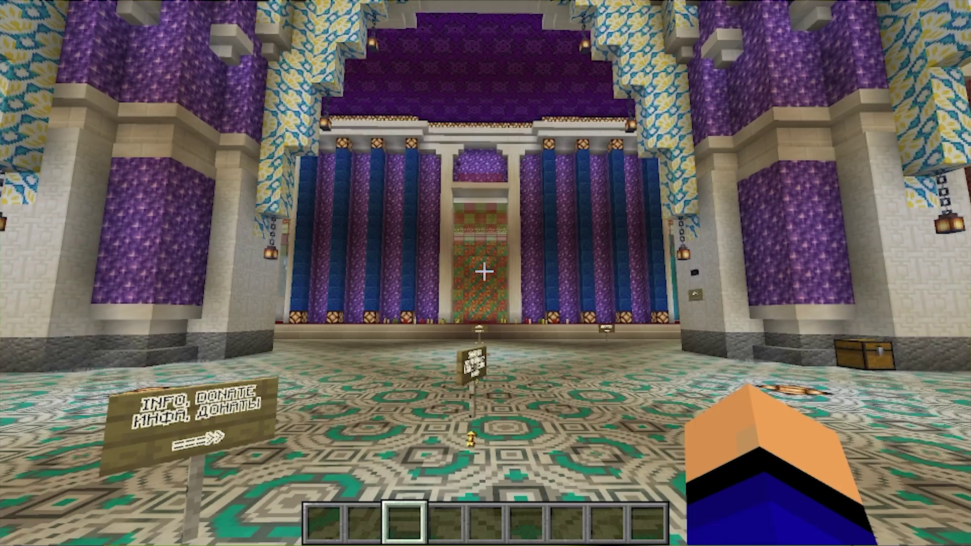
Step: Explore the Radiant City spawn hall, passing its signs and wall map, and head outside
key("w")
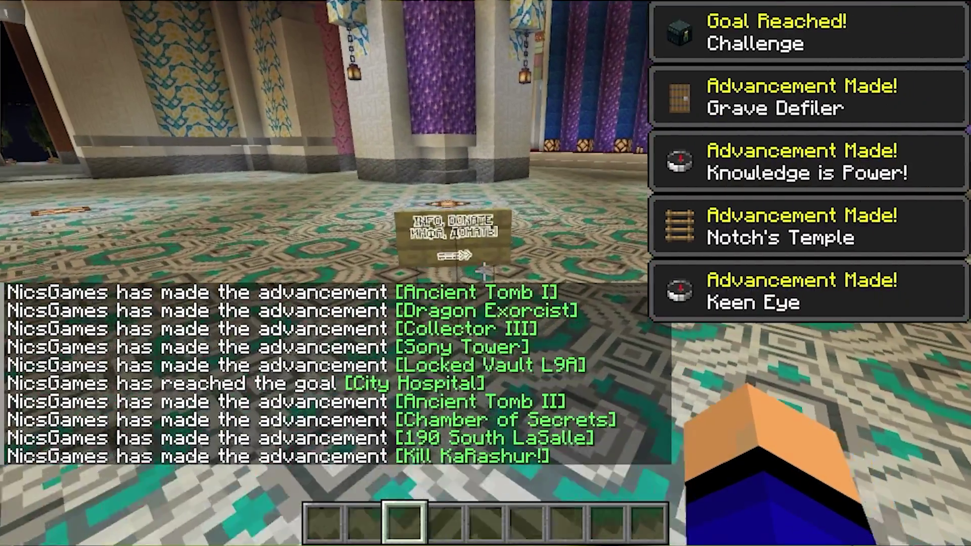
key("w")
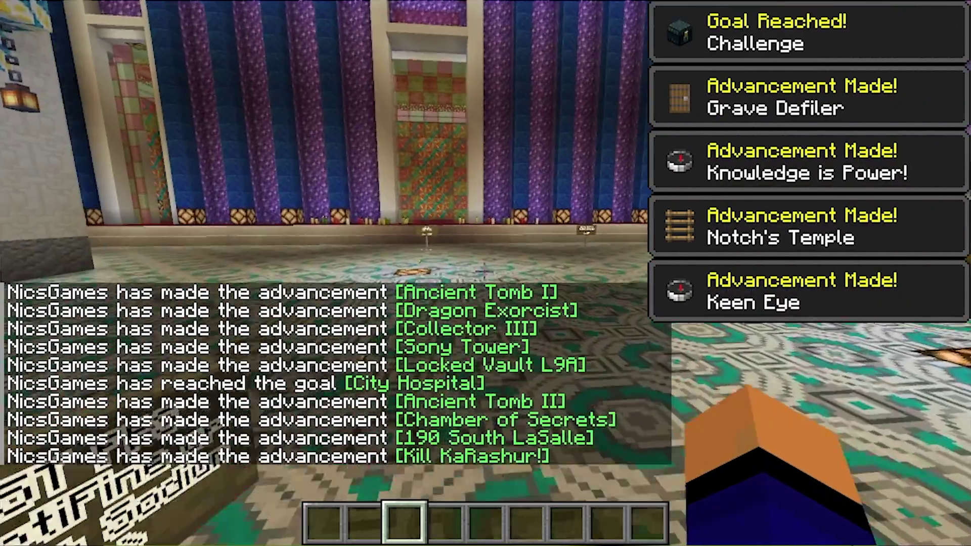
key("w")
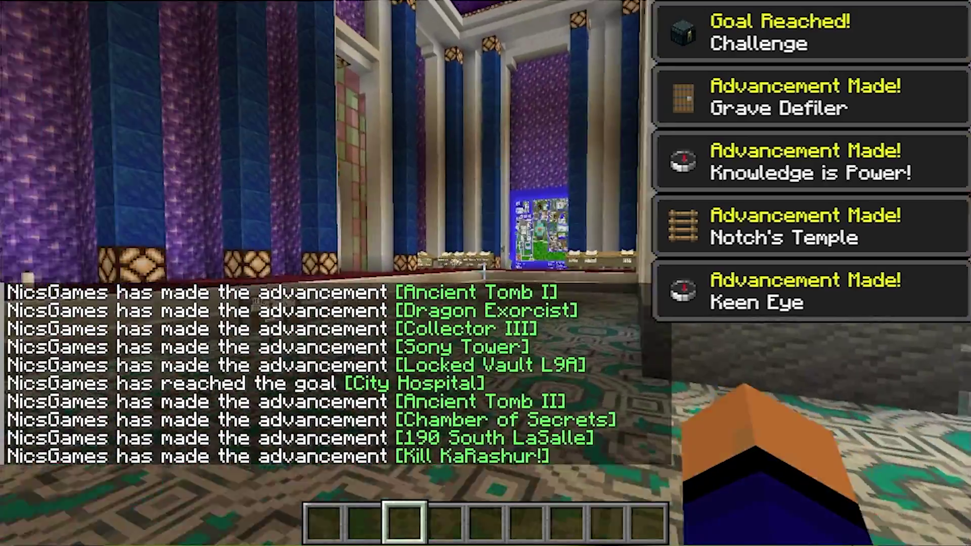
key("w")
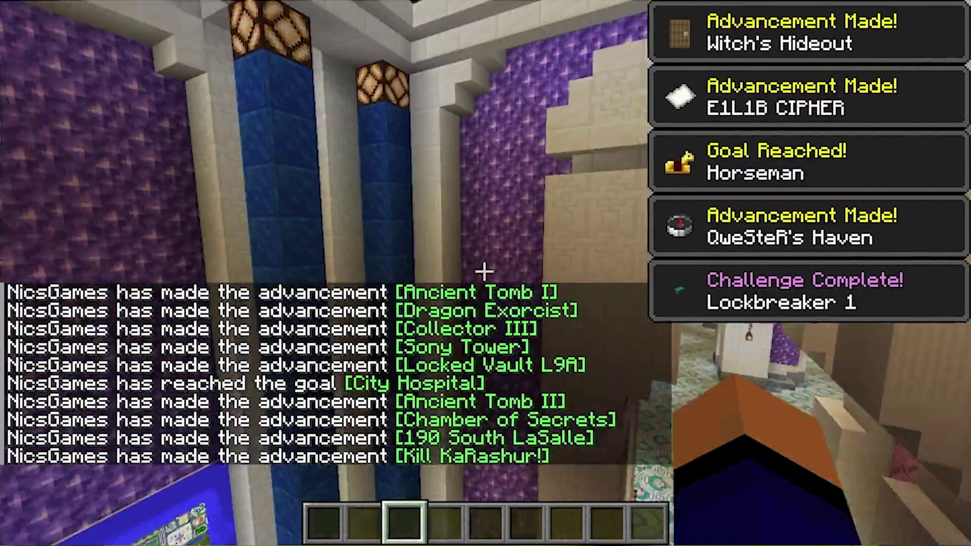
key("w")
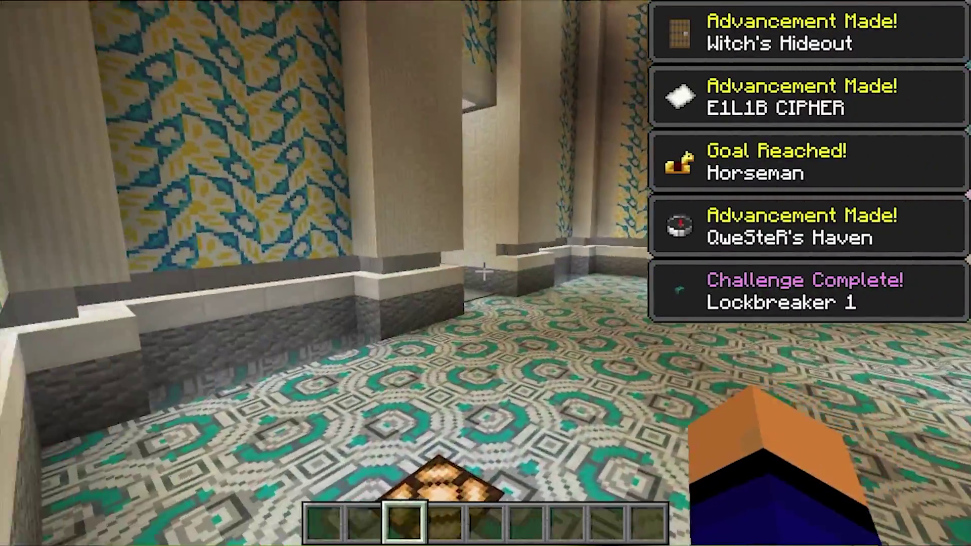
key("w")
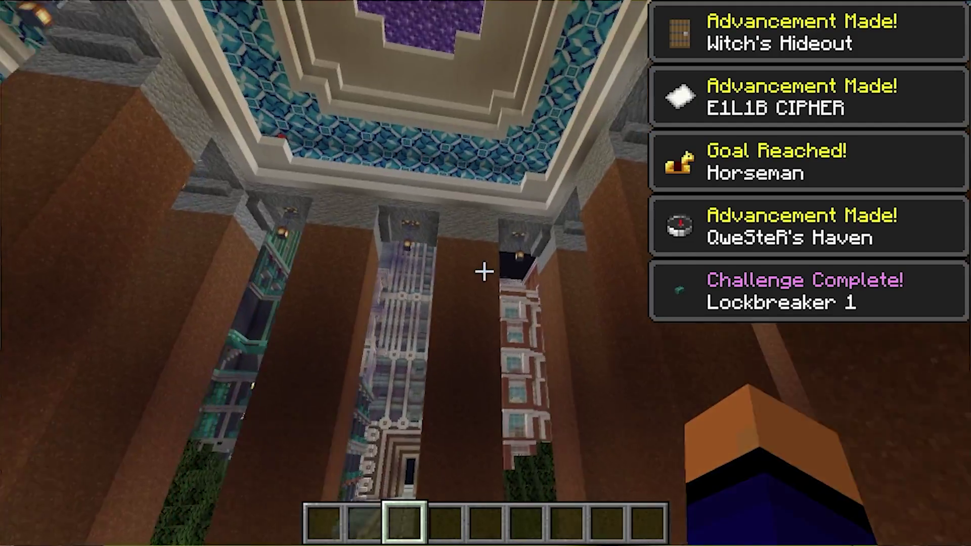
Step: Look over the Radiant City skyline and approach the purple glass building
key("w")
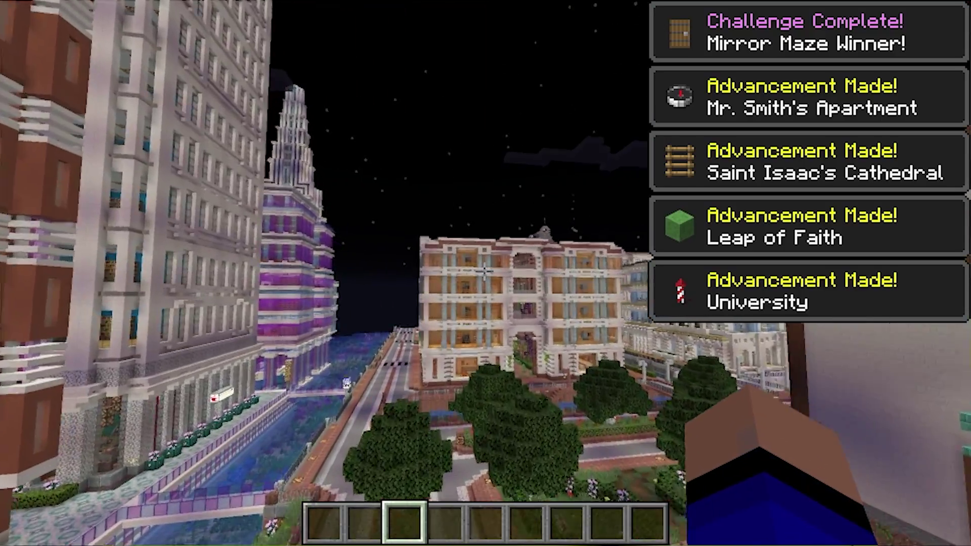
key("w")
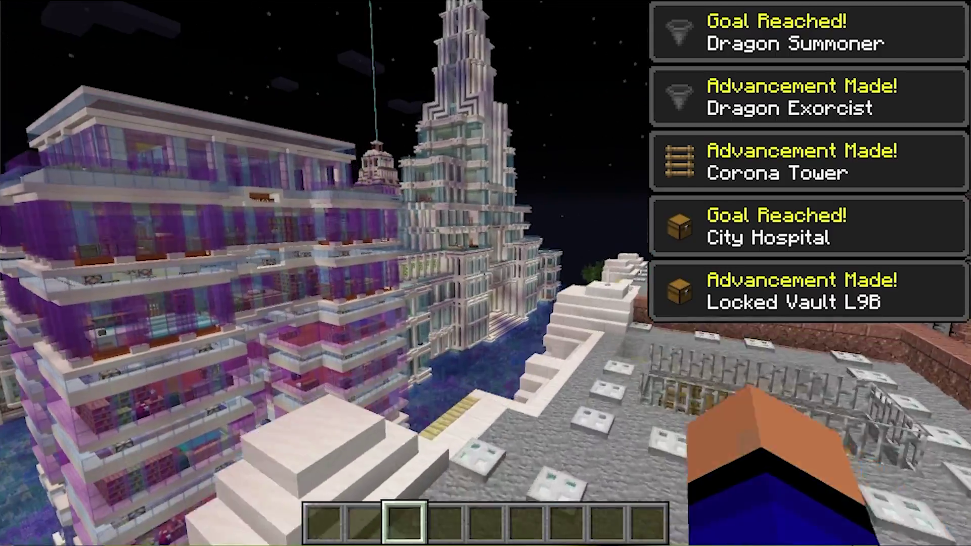
key("w")
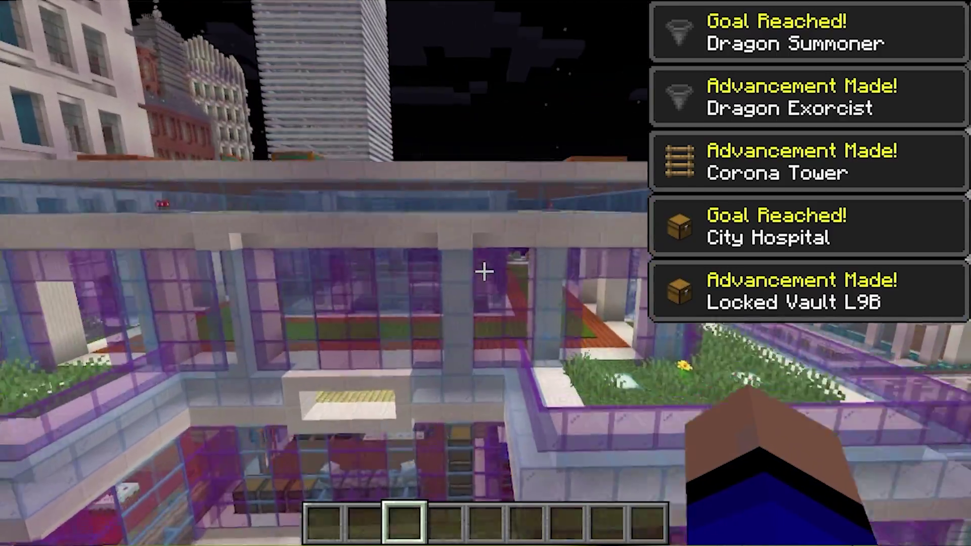
Step: Climb past the purple glass building and survey the Radiant City rooftops and canals from above
key("w")
key("space")
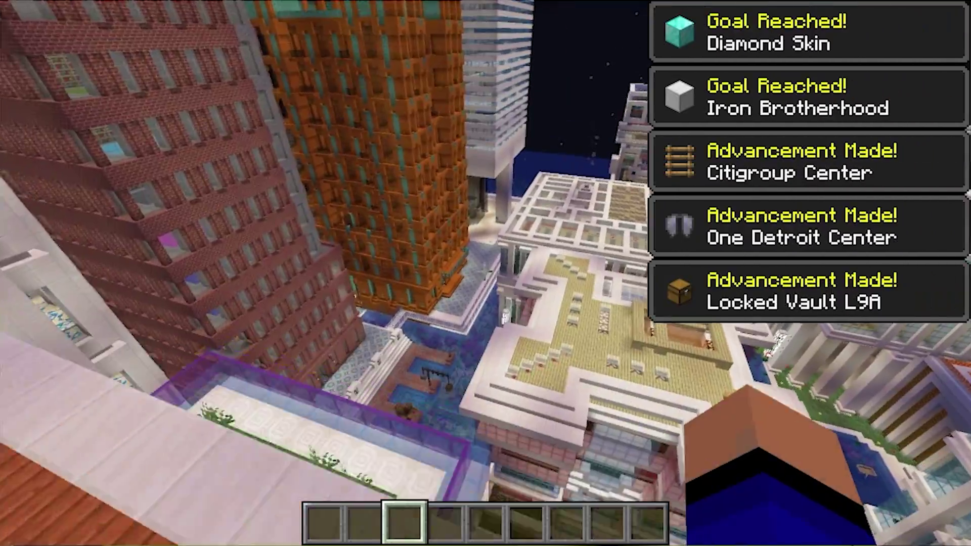
key("w")
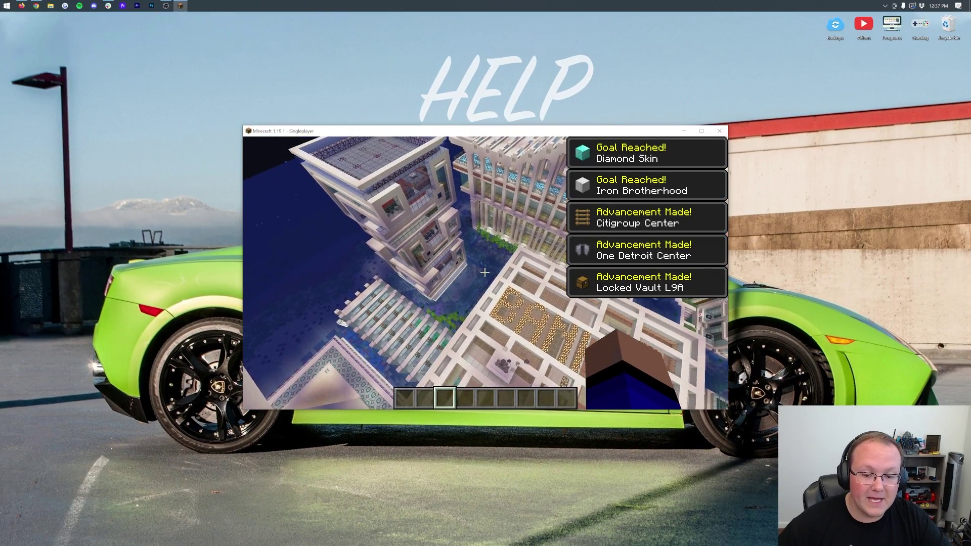
Step: Descend to the canal, follow it to the Theatre, and look around inside its entrance hall
key("w")
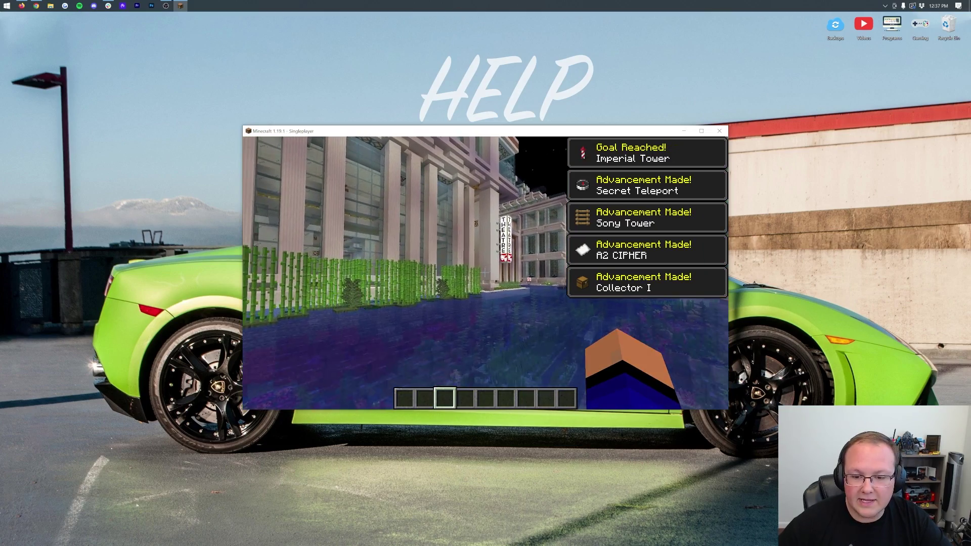
key("w")
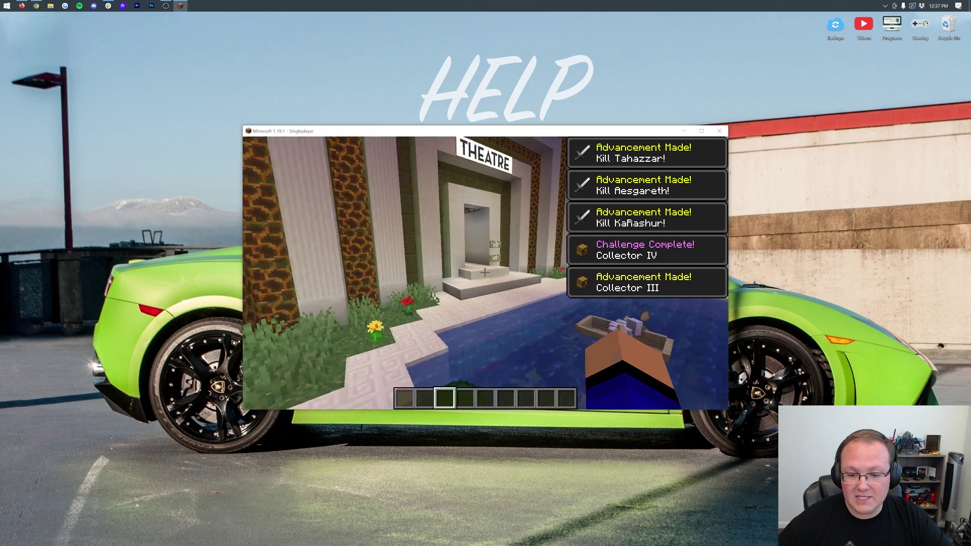
key("w")
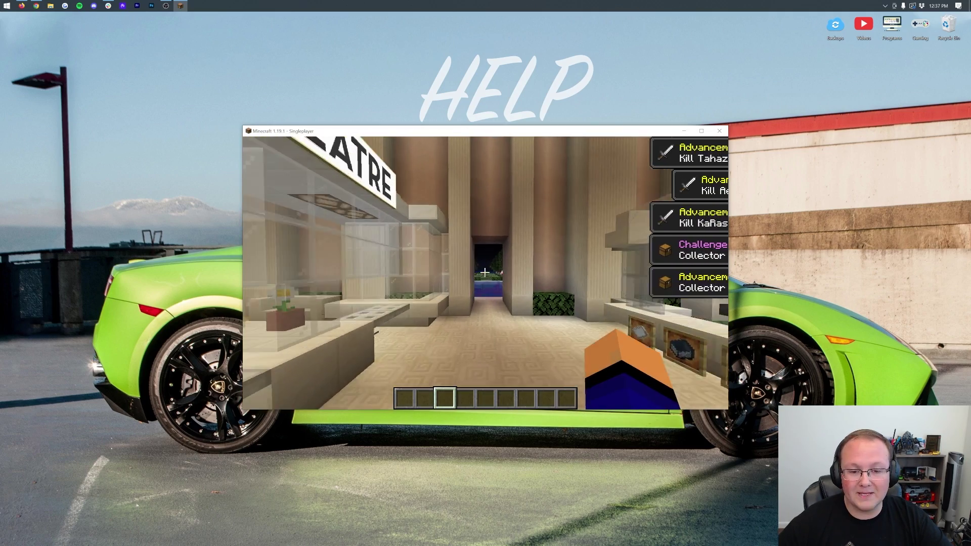
key("s")
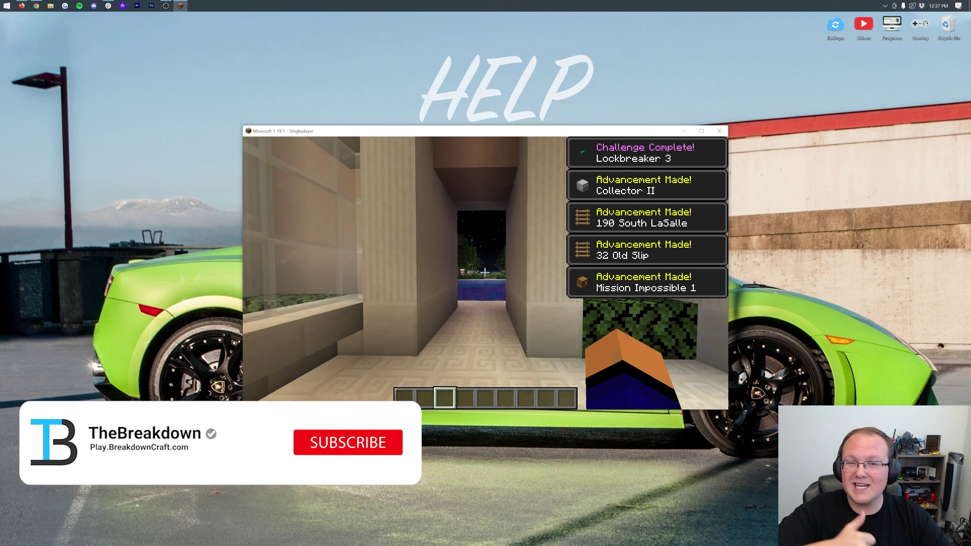